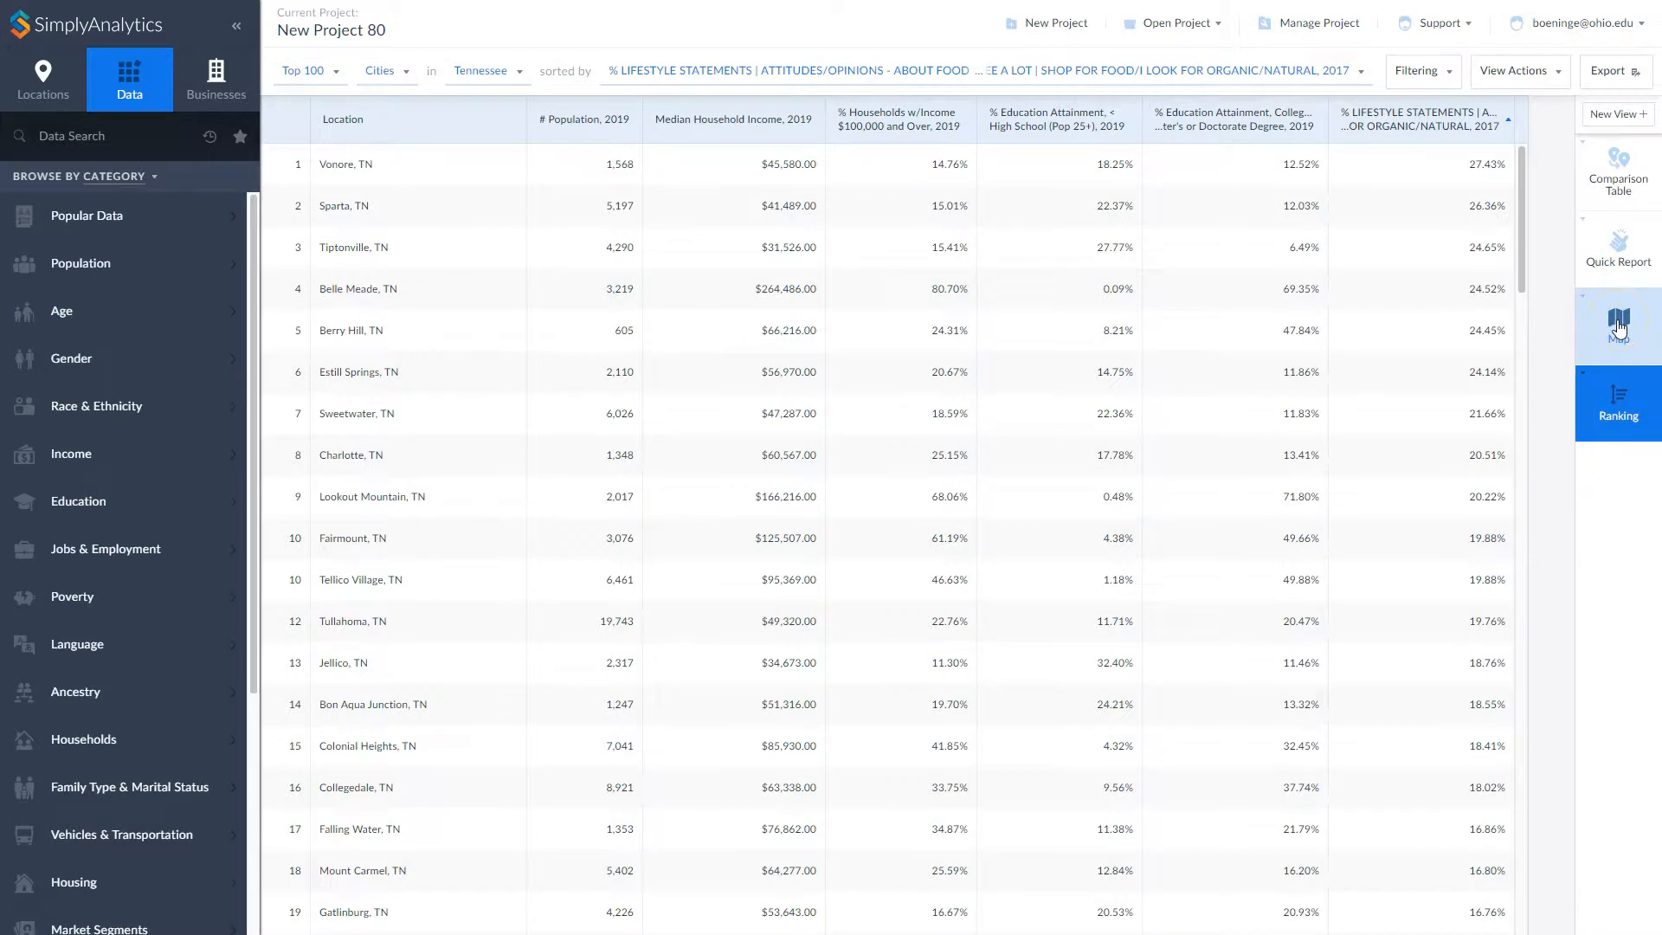
click(1619, 328)
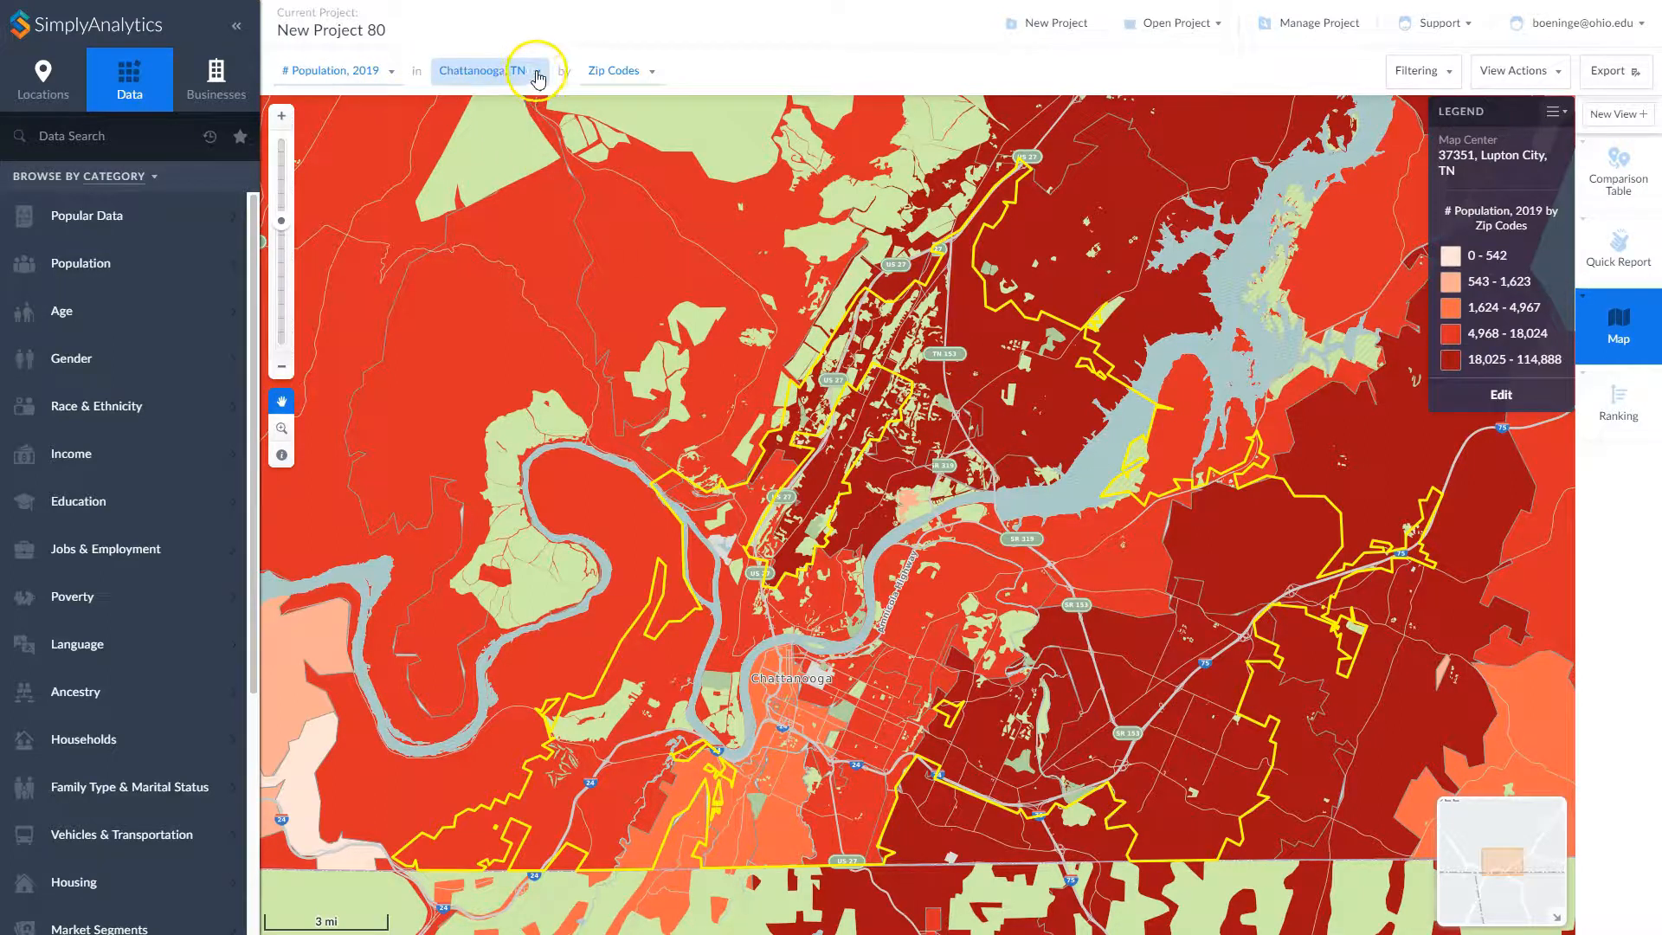
click(539, 72)
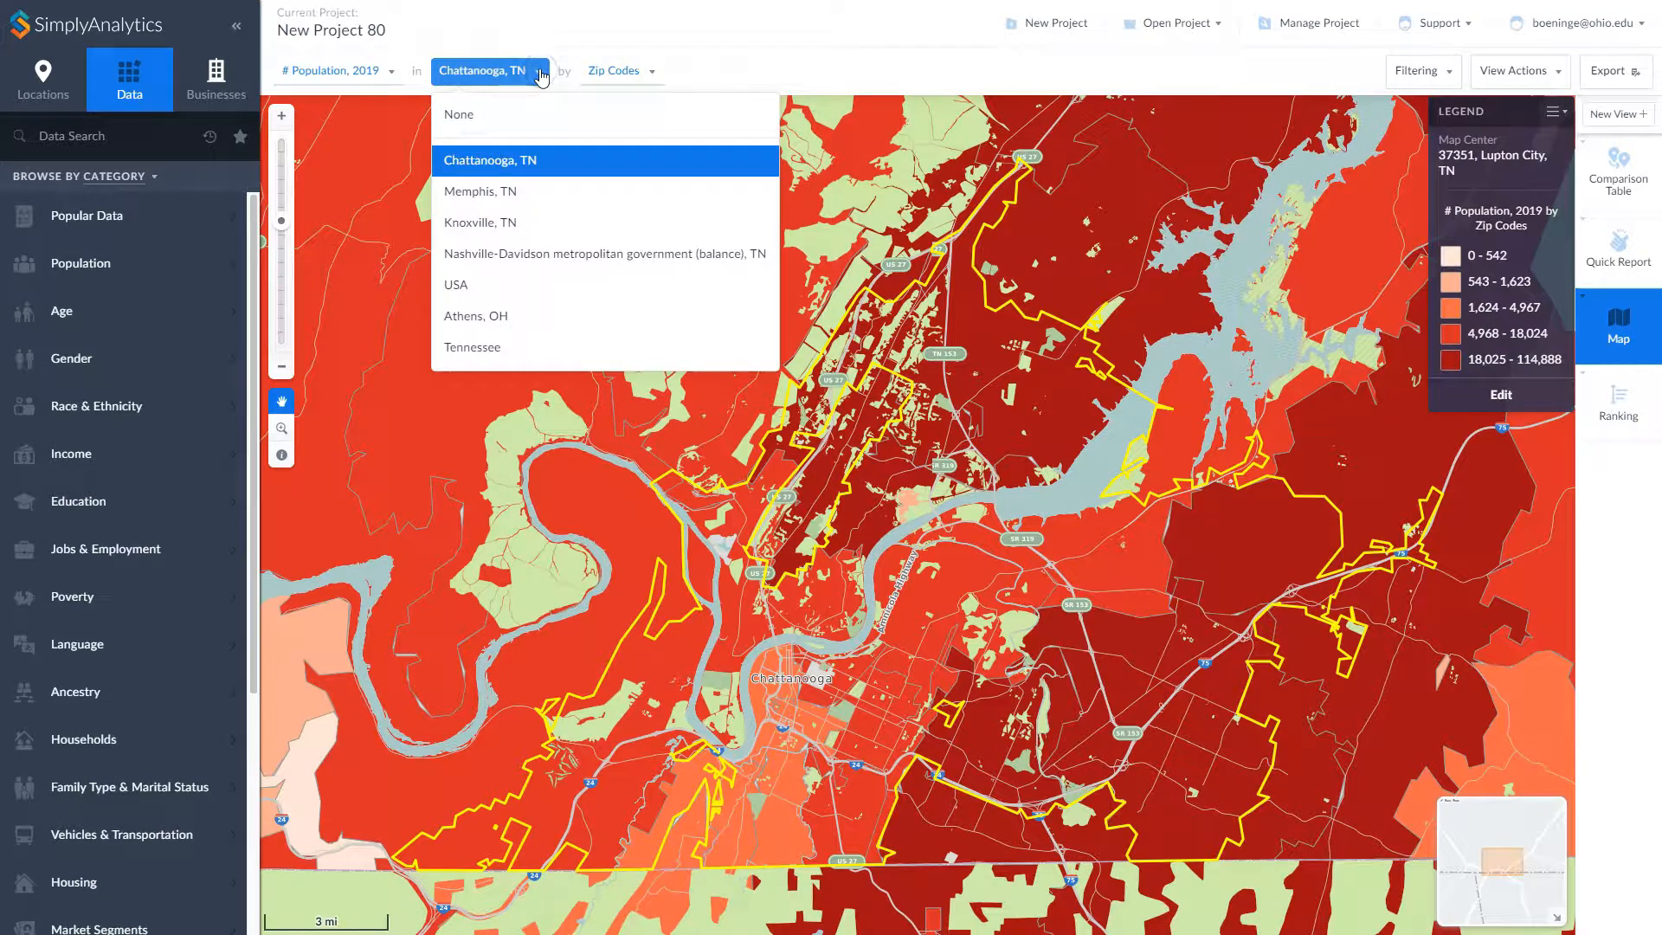
click(1619, 404)
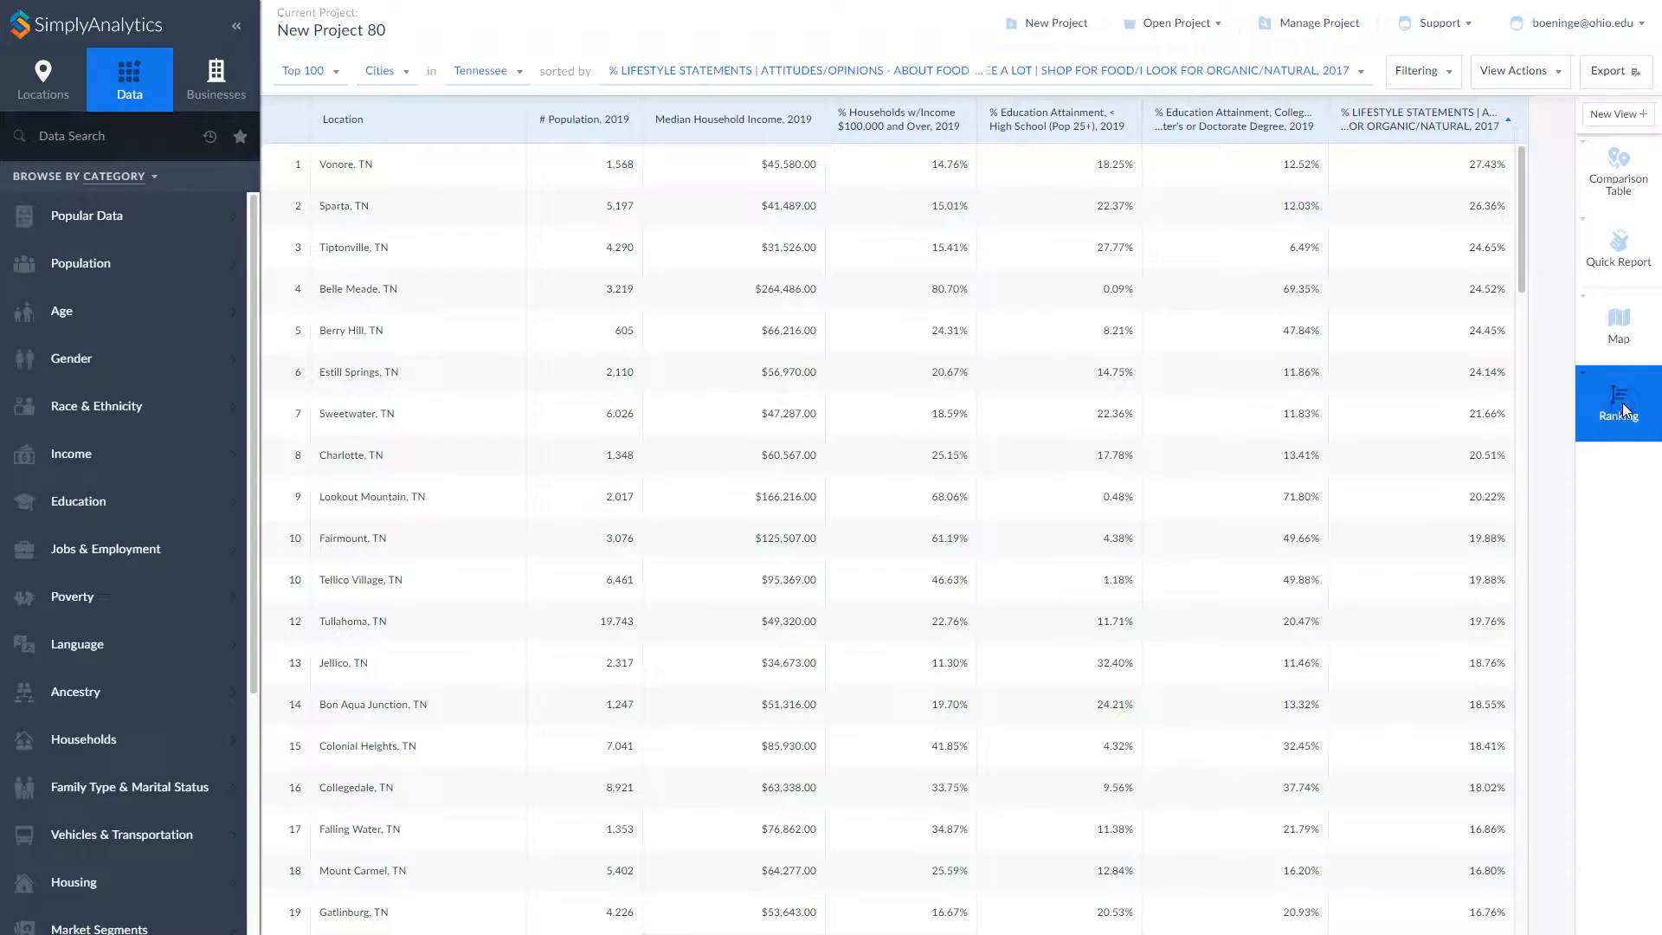
click(500, 73)
Show Tennessee in the map view and map the 2017 percentage who agree a lot that they look for organic/natural food when shopping
click(1619, 329)
click(919, 158)
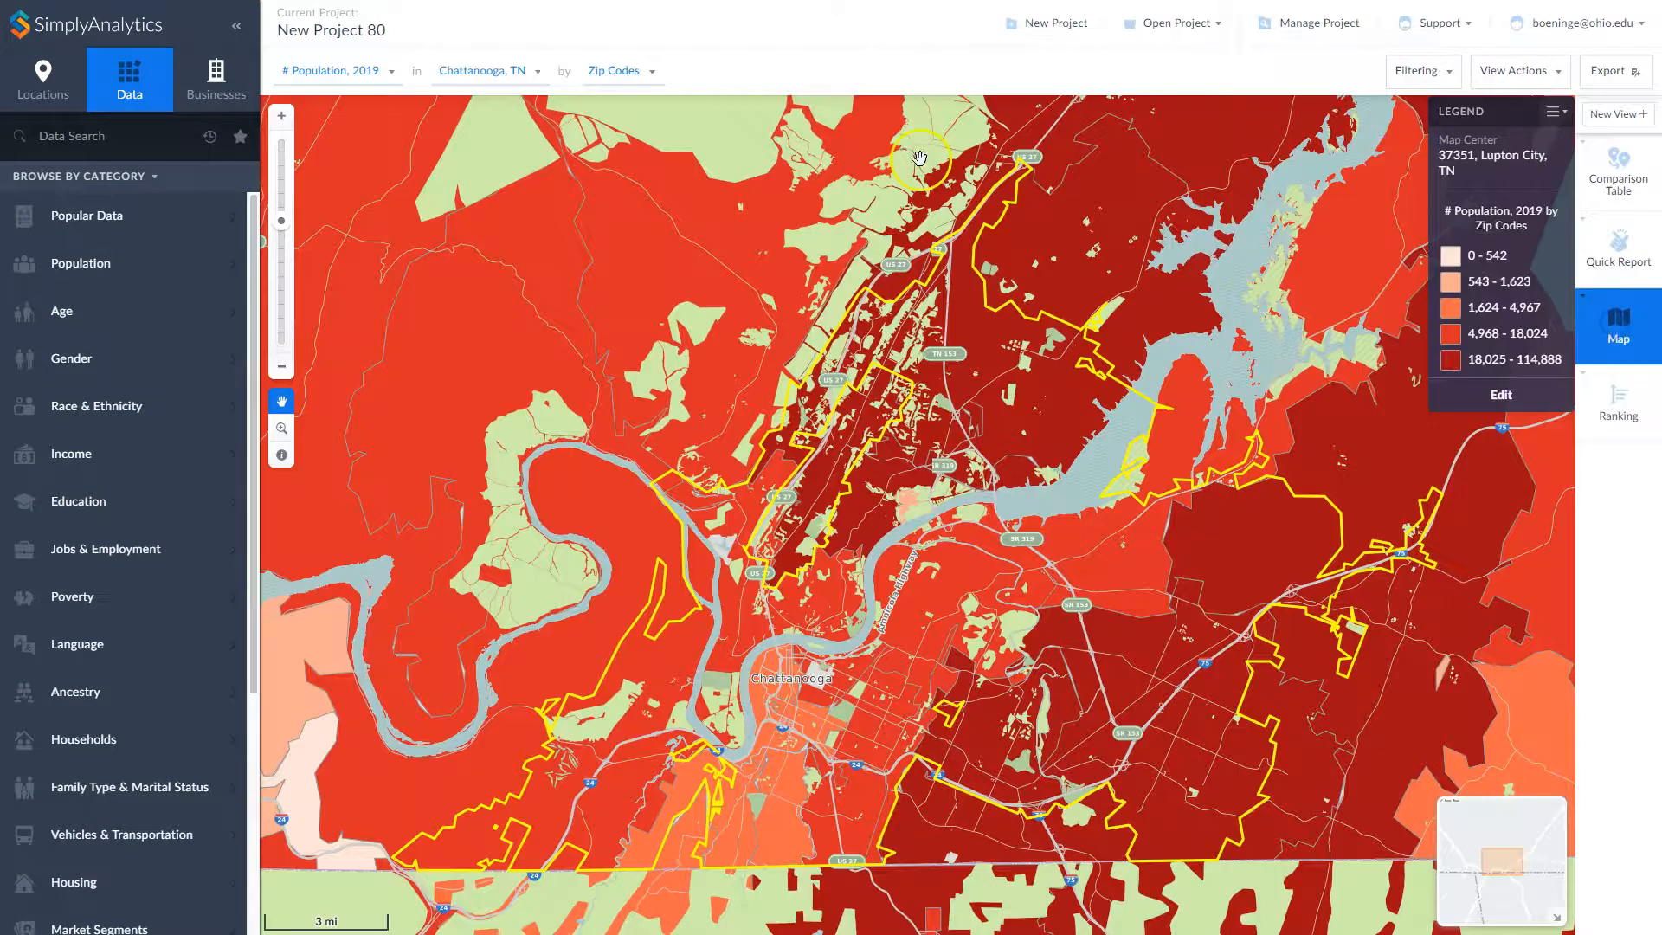
click(523, 75)
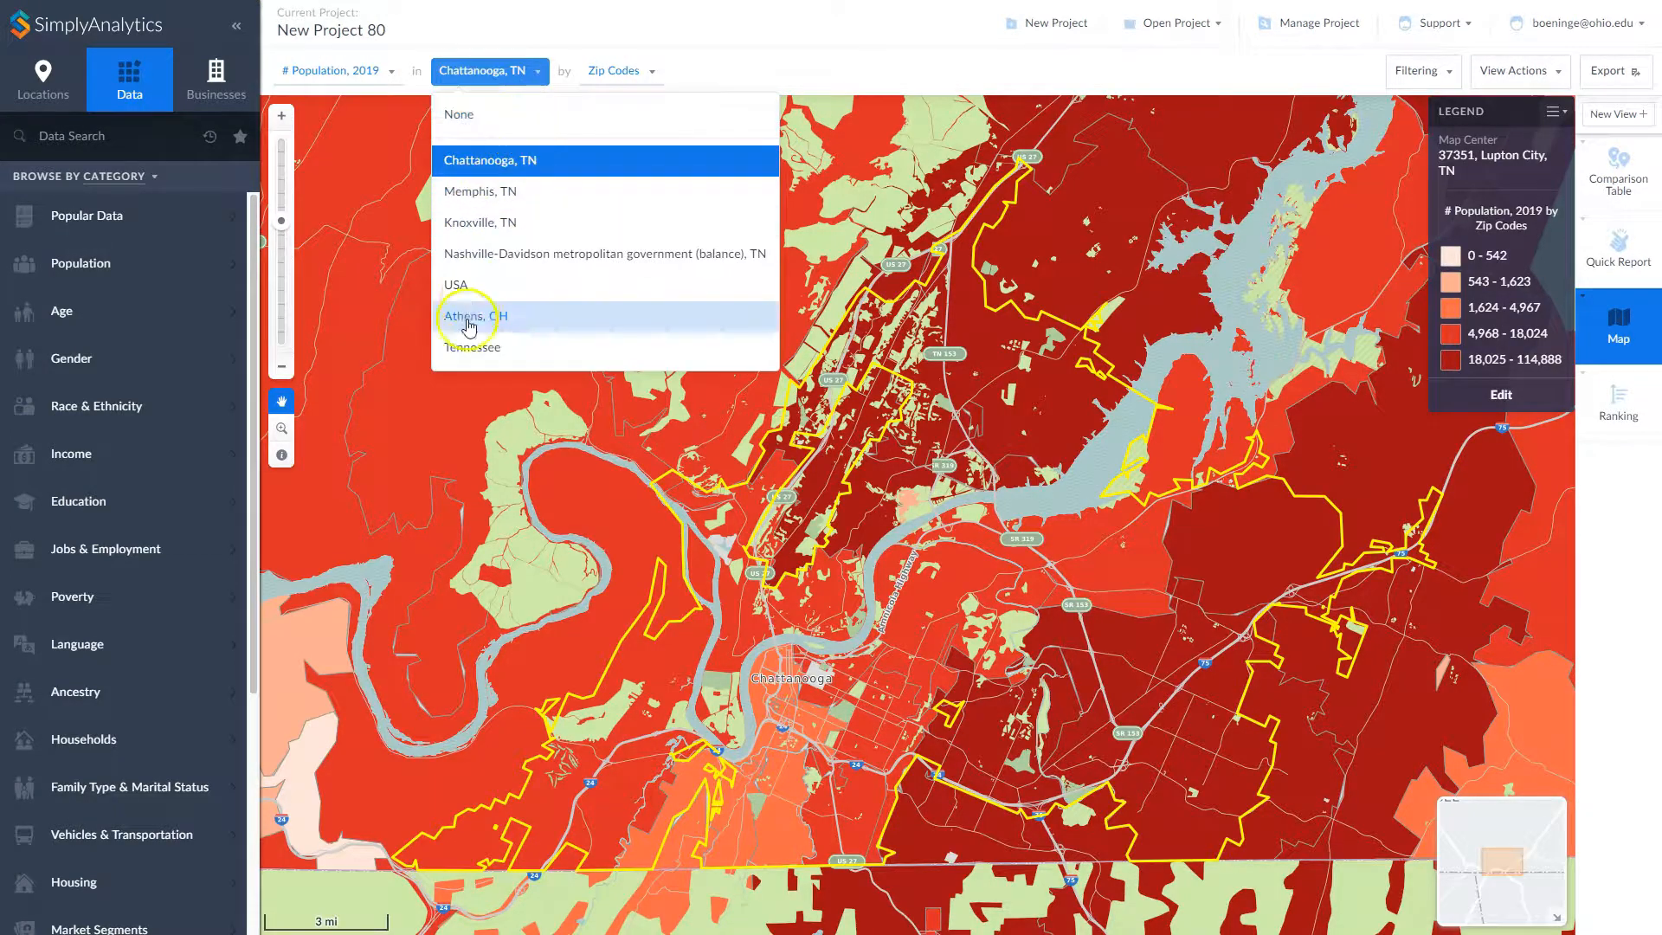
click(471, 346)
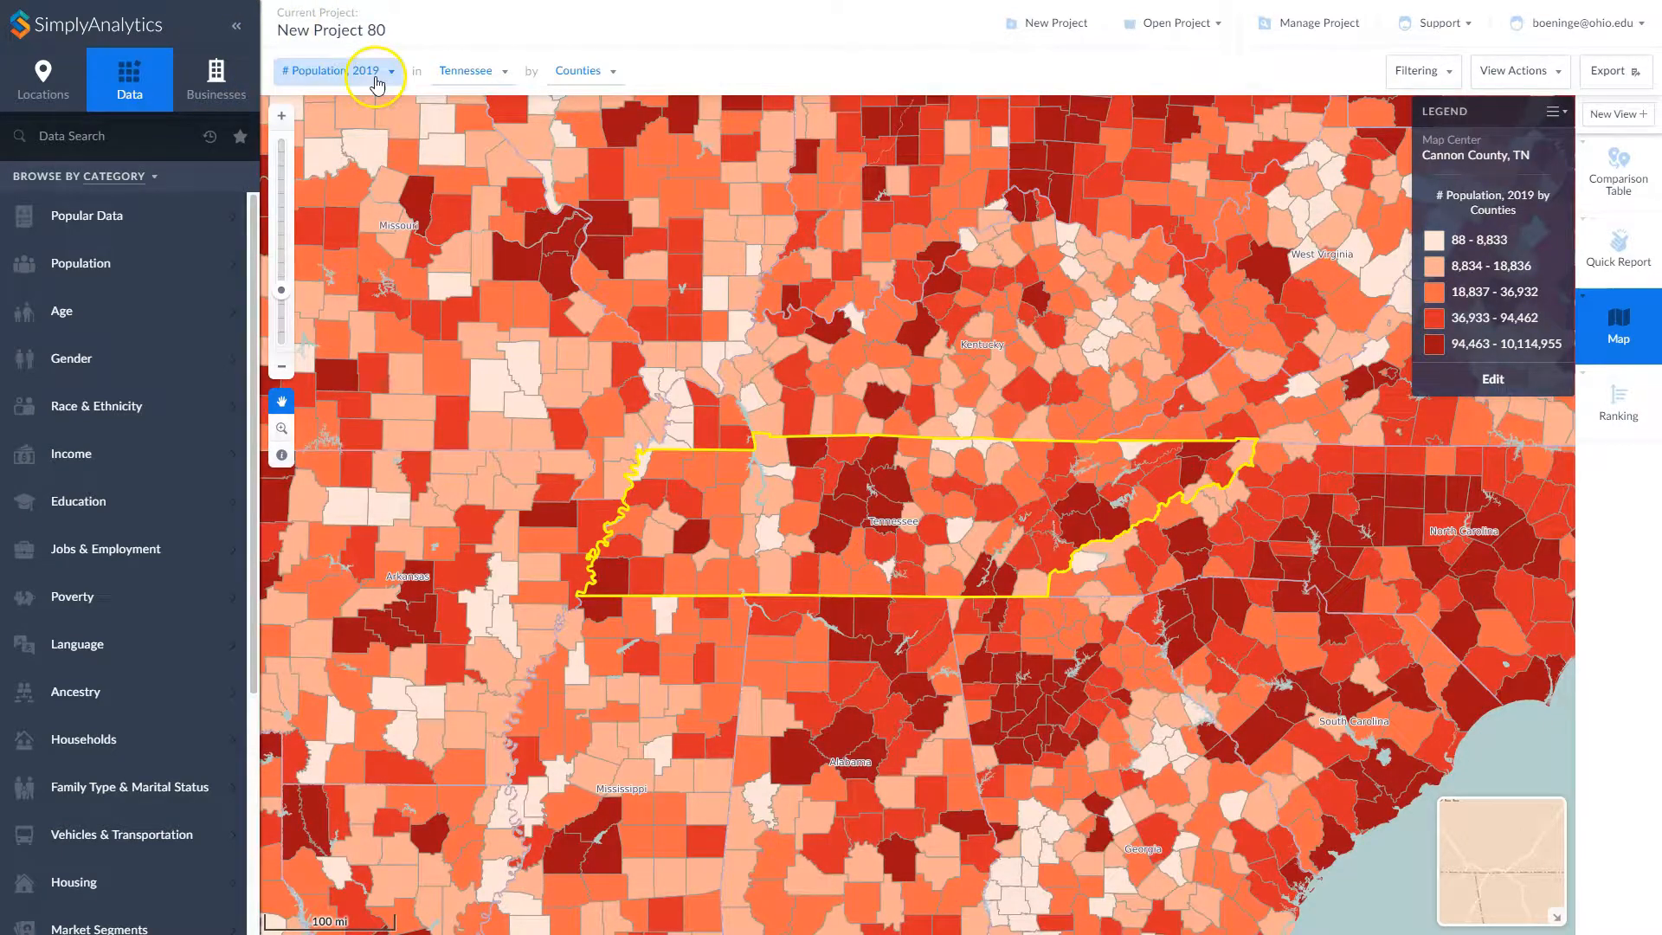
click(387, 76)
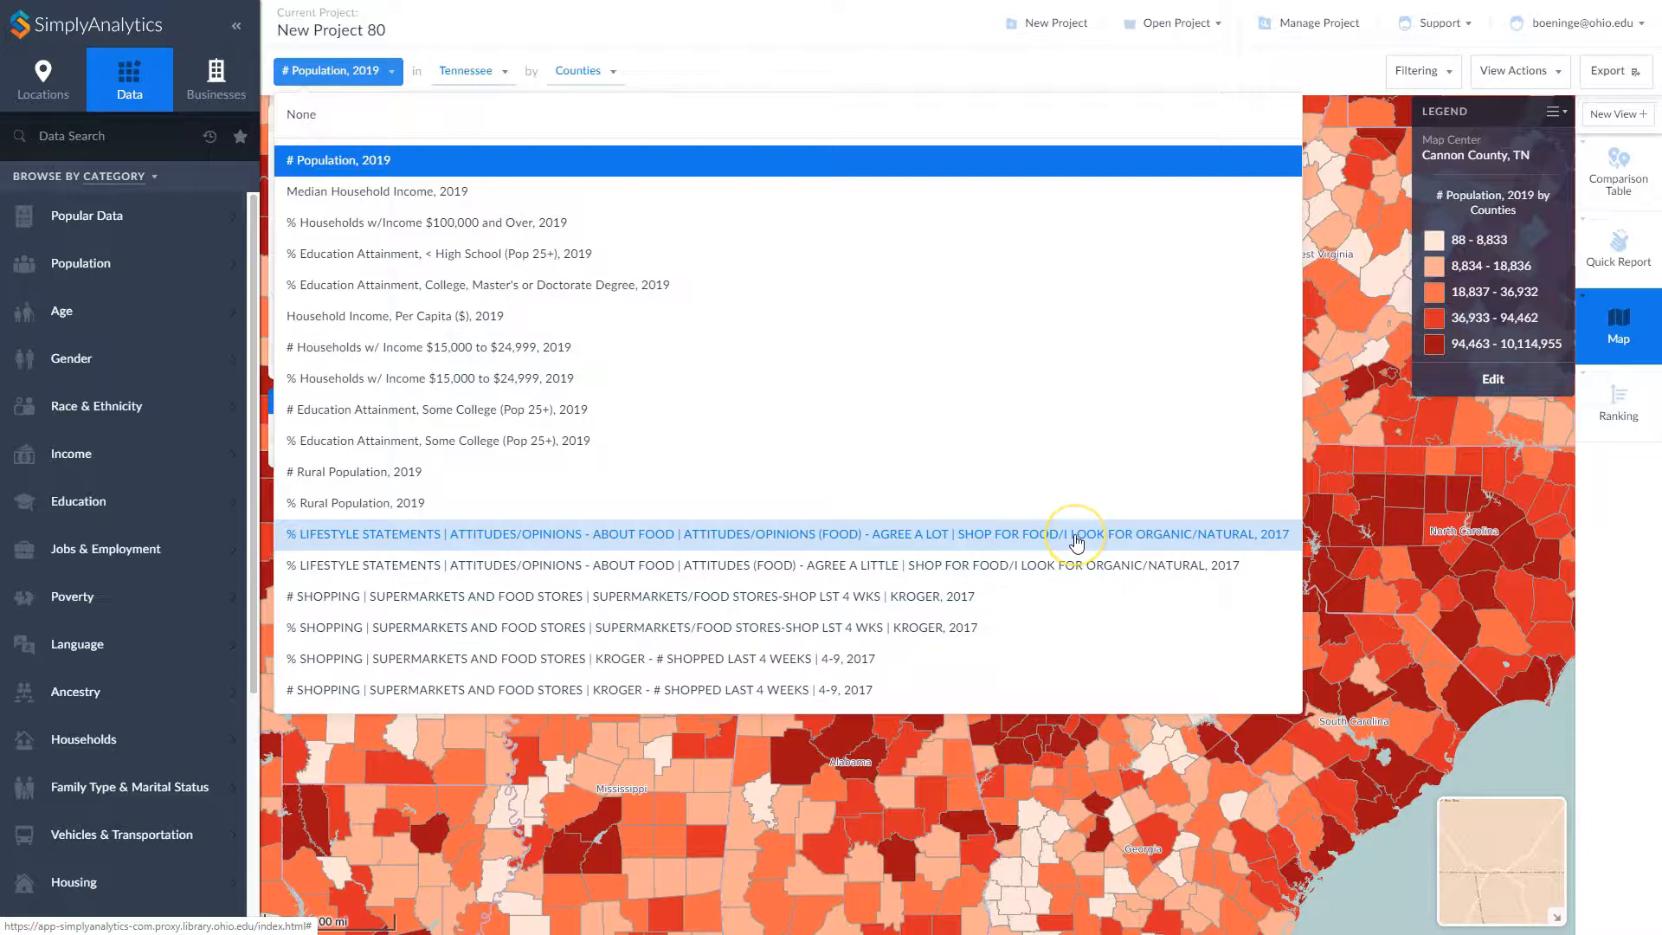
click(1074, 534)
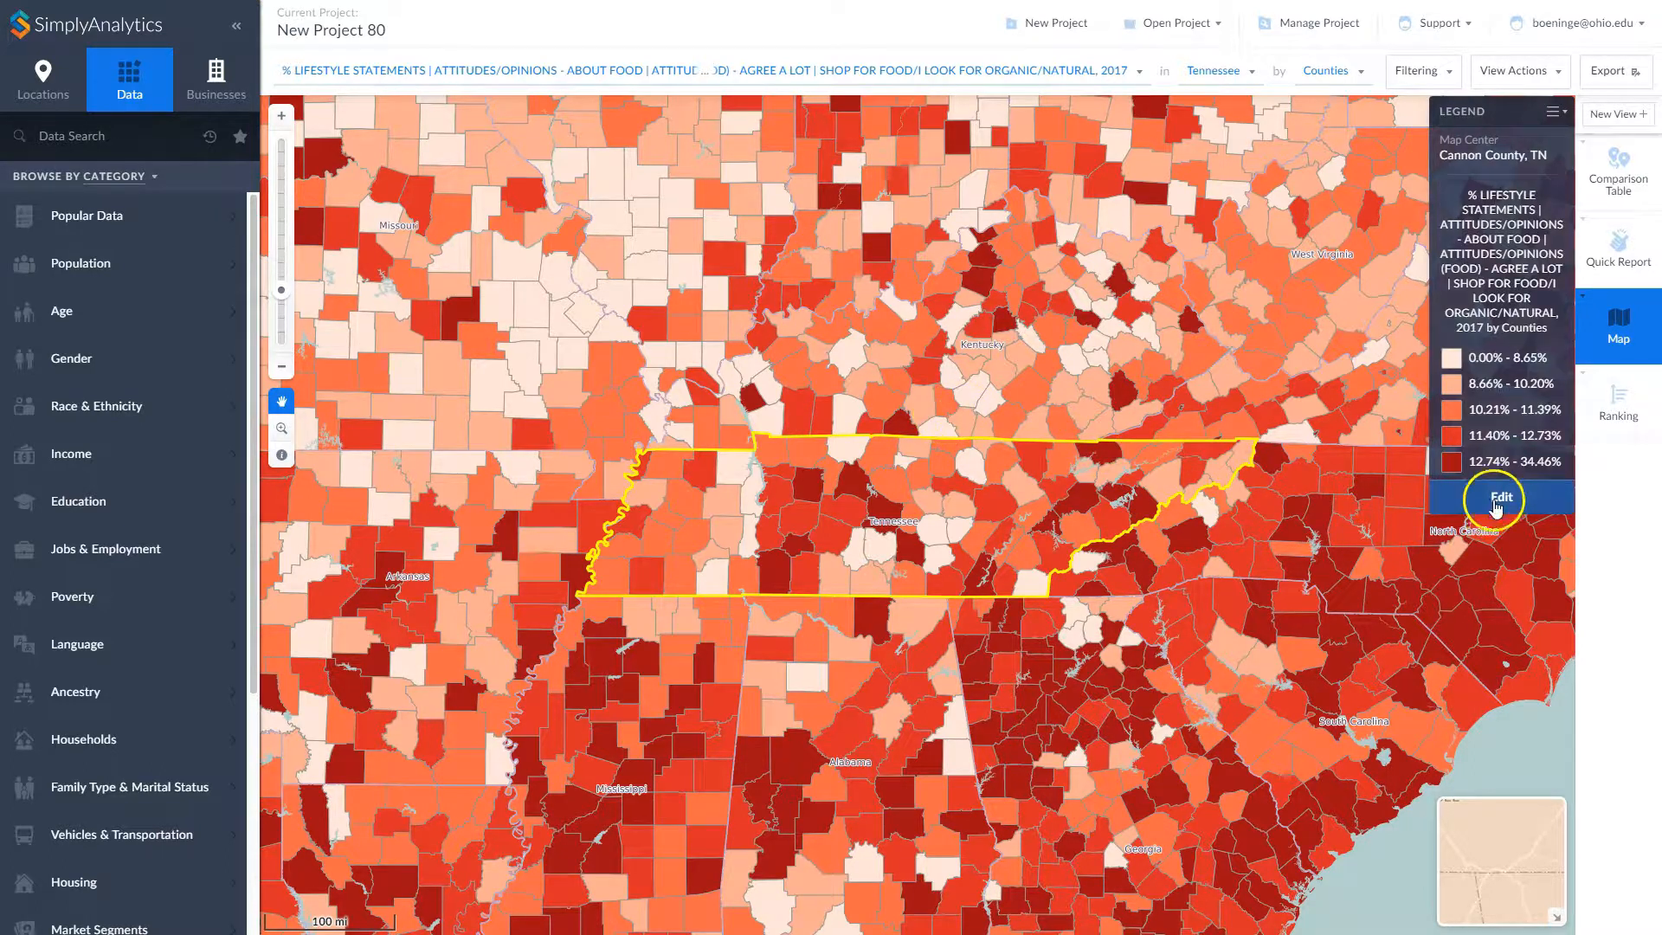
Edit the map legend, trying the green color scheme and settling on the pale-yellow-to-dark-blue one
click(1504, 501)
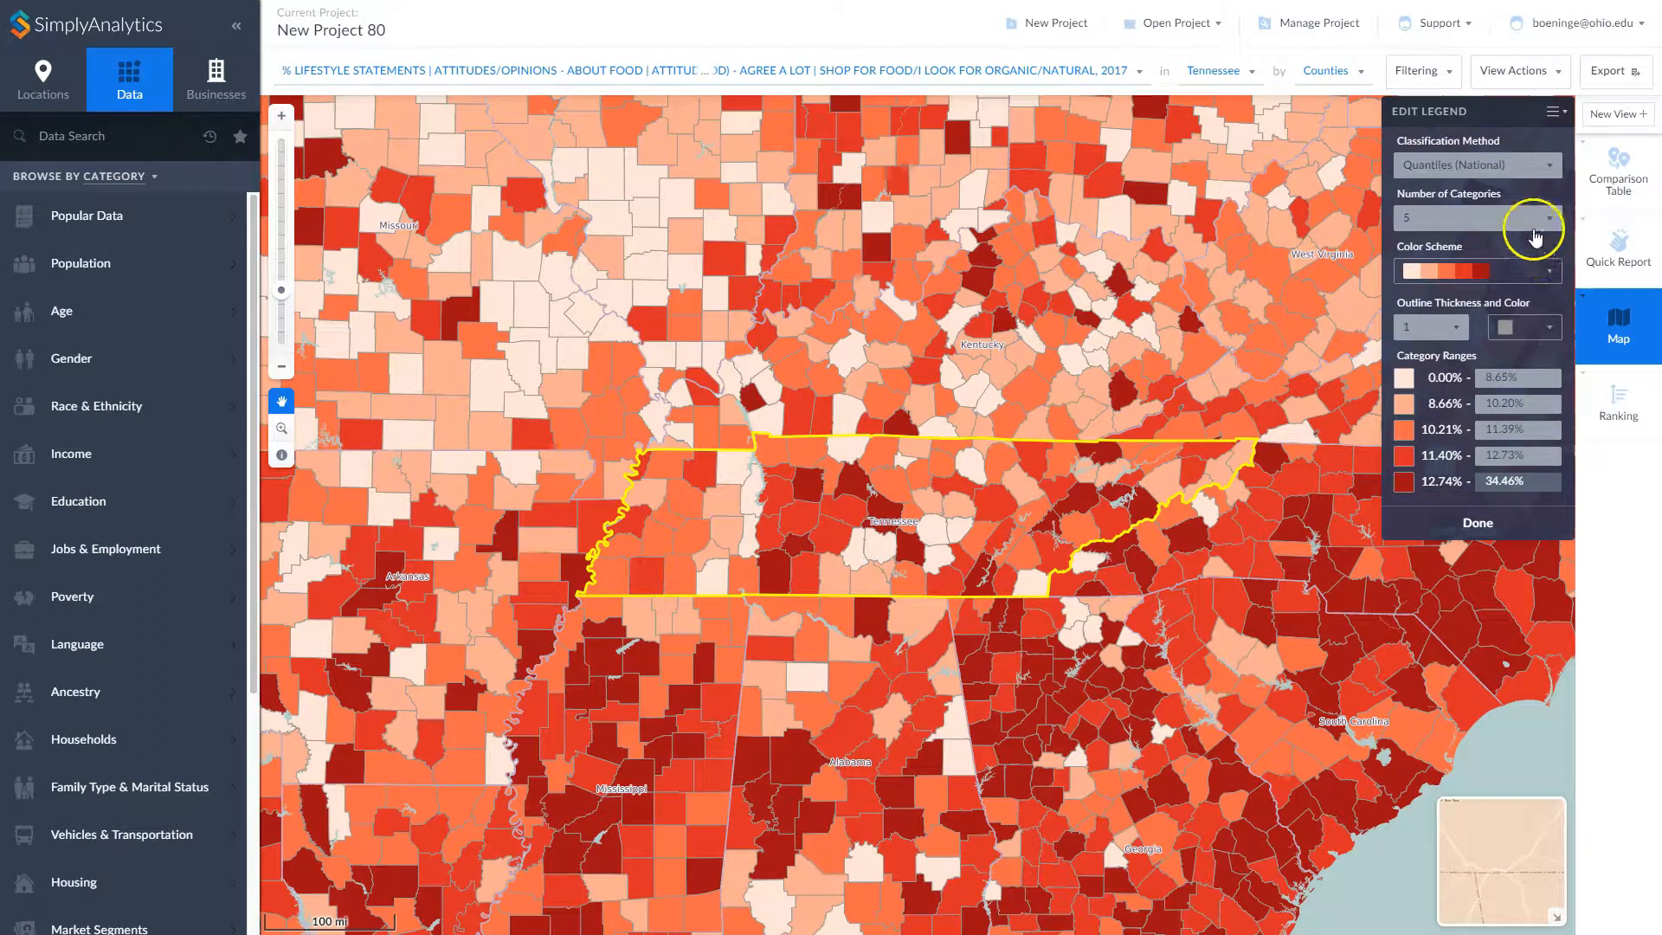
click(1490, 274)
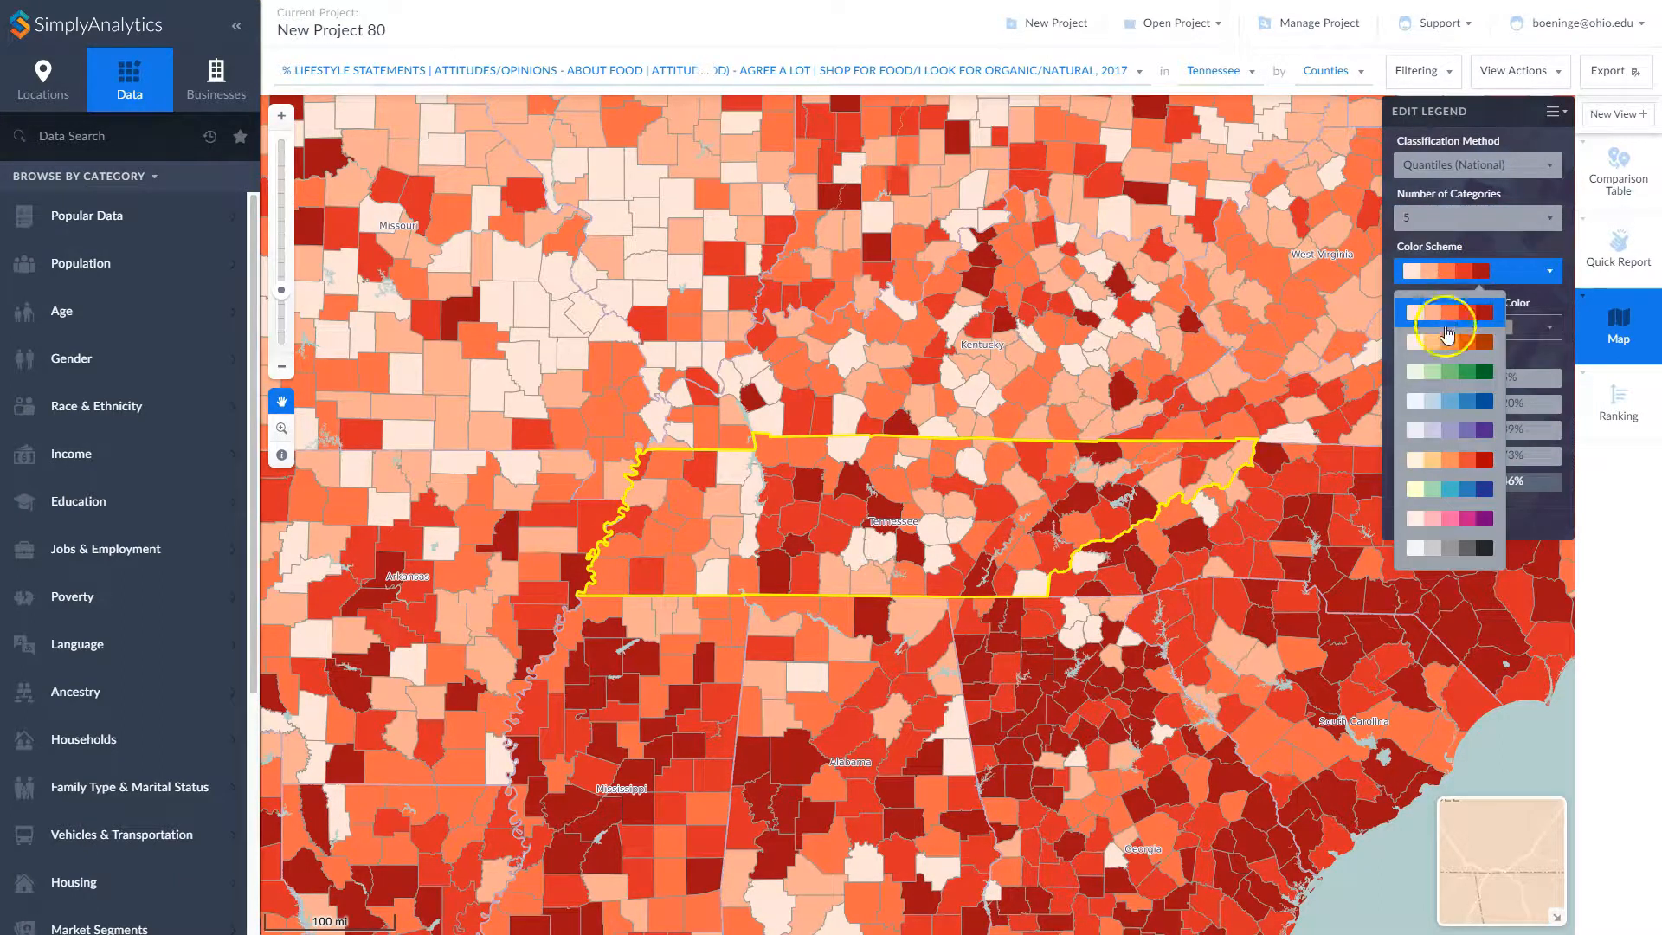
click(1462, 377)
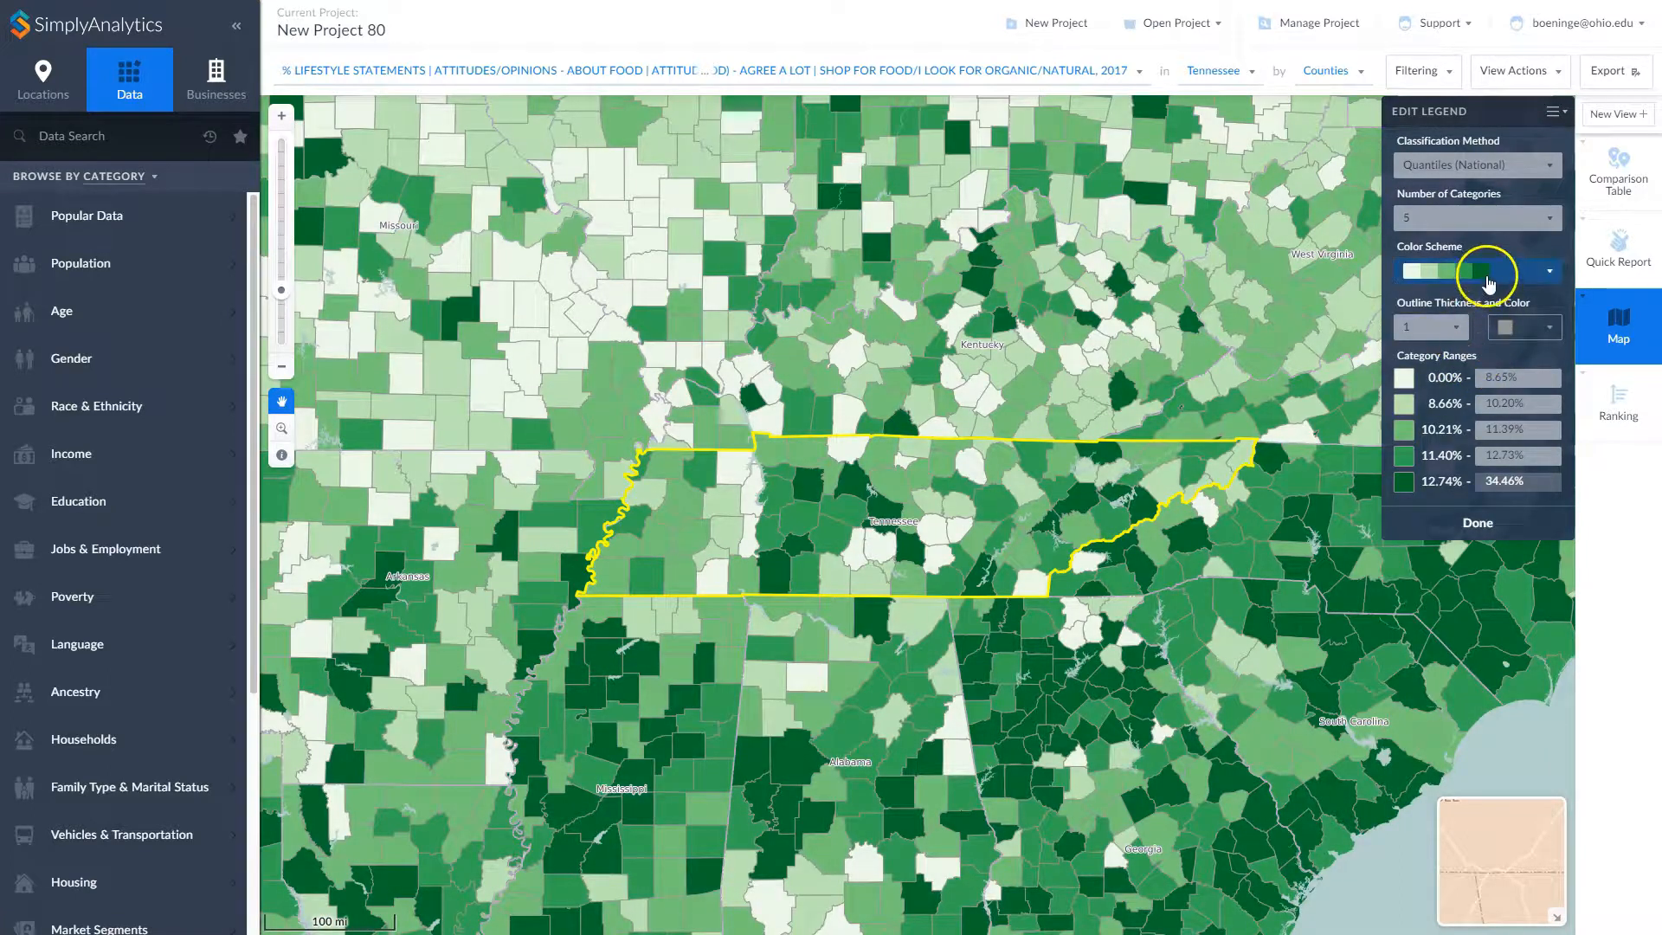
click(1486, 277)
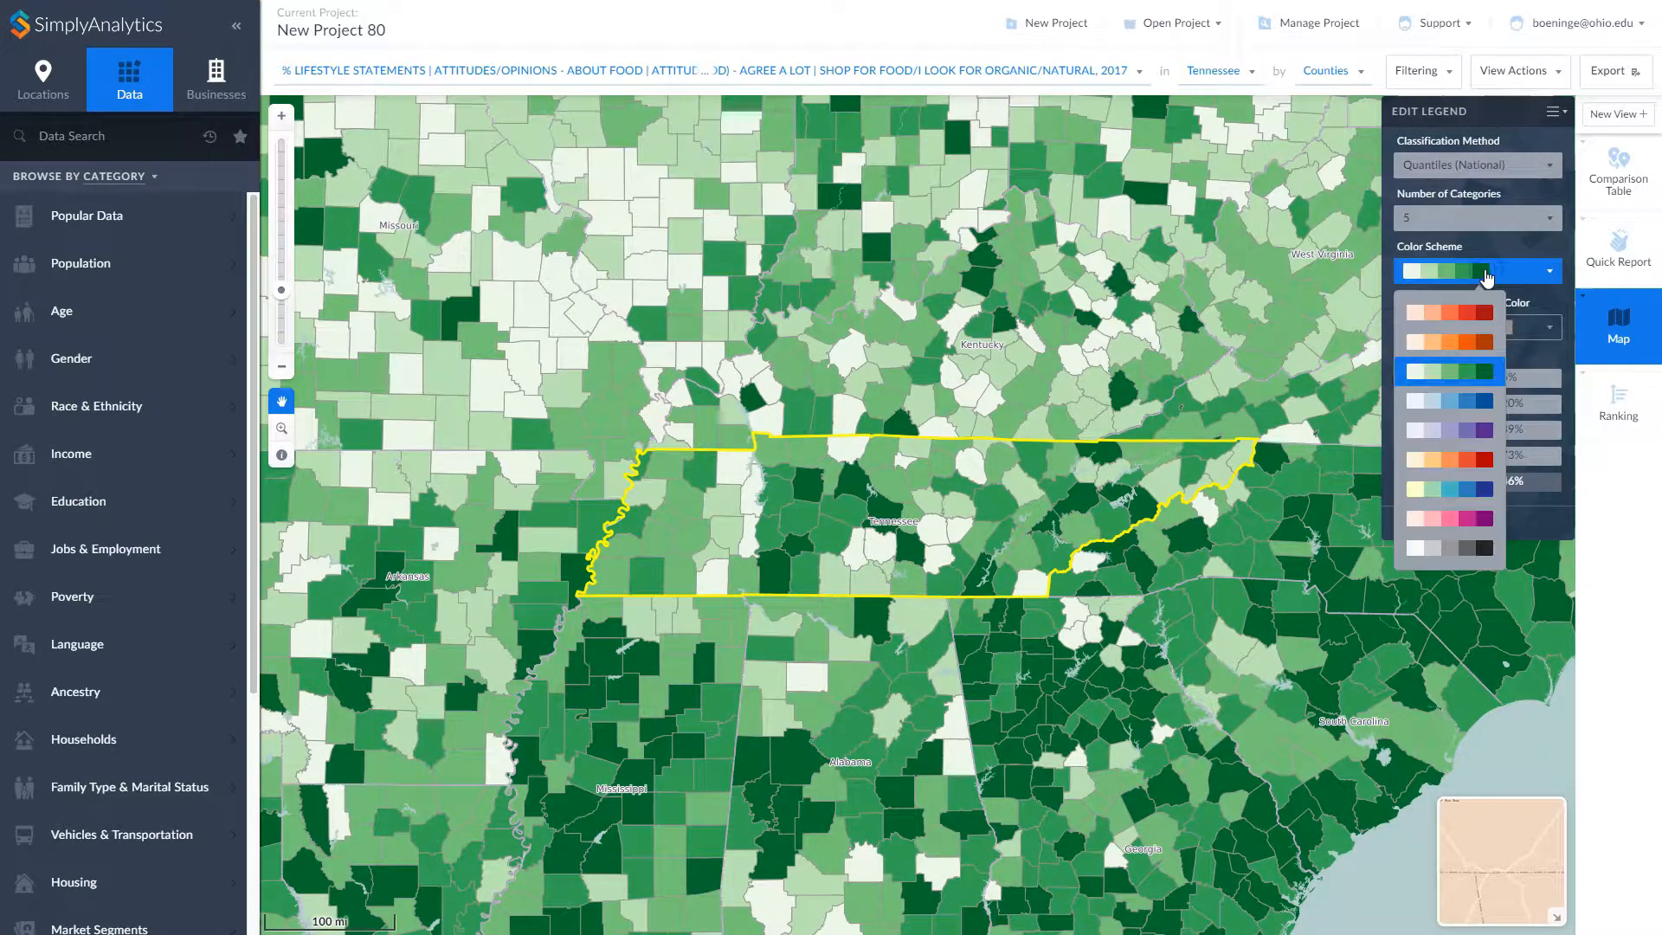
click(1442, 496)
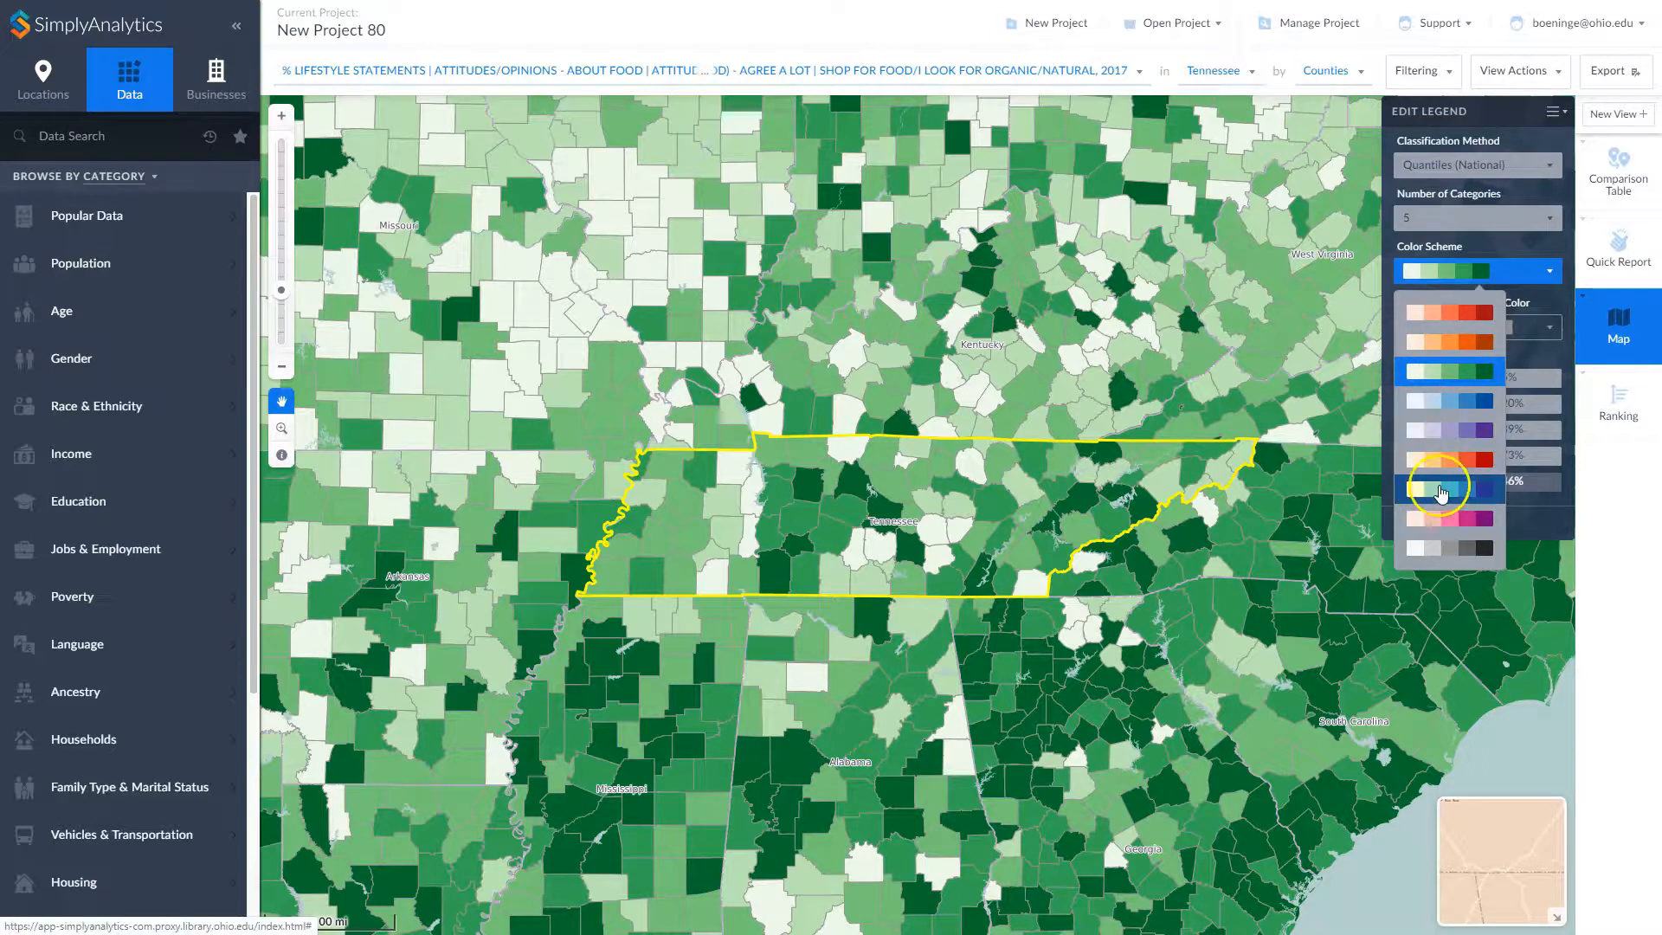
click(1460, 496)
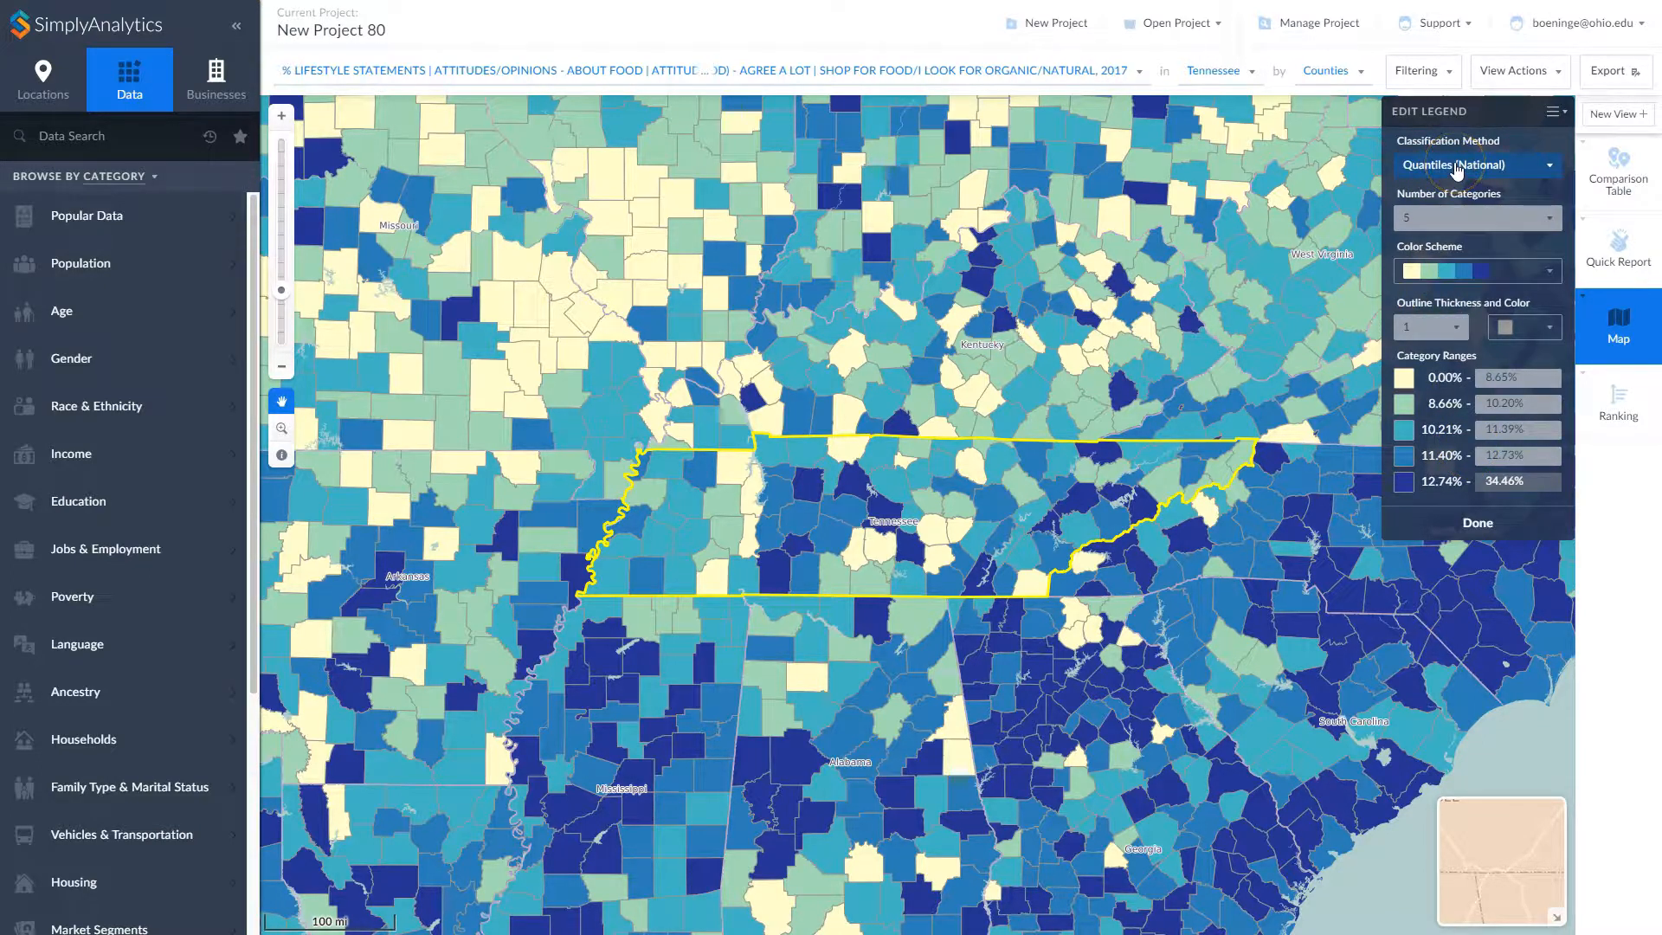
Set the legend's classification method to Quantiles (Local)
click(1448, 168)
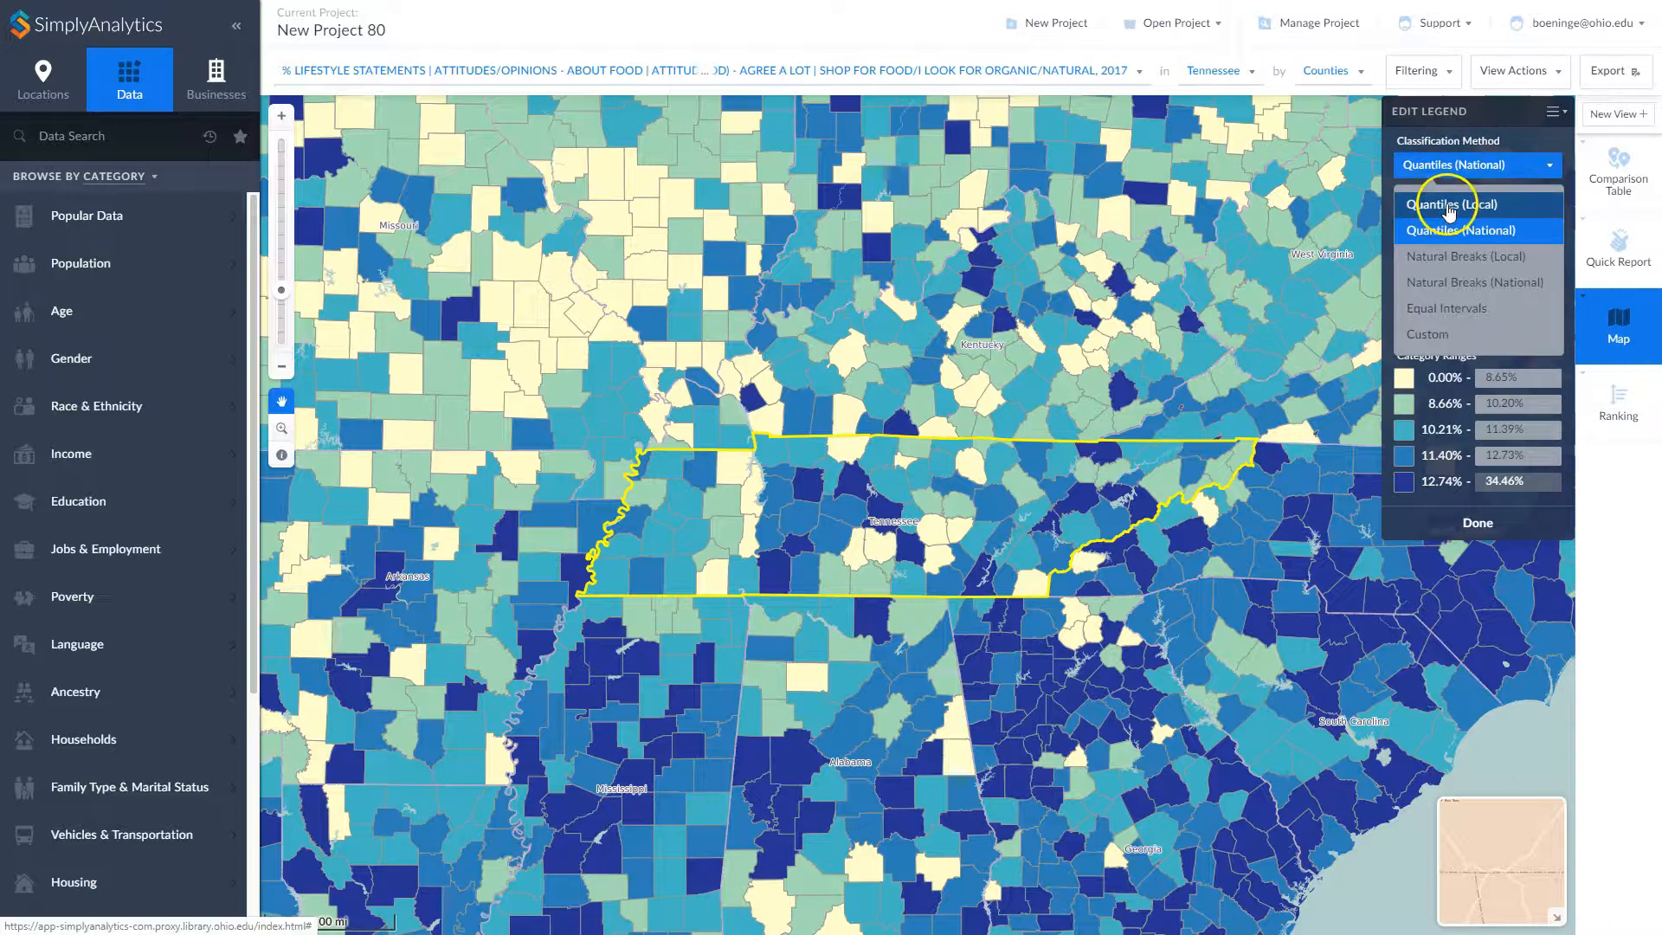
click(1444, 205)
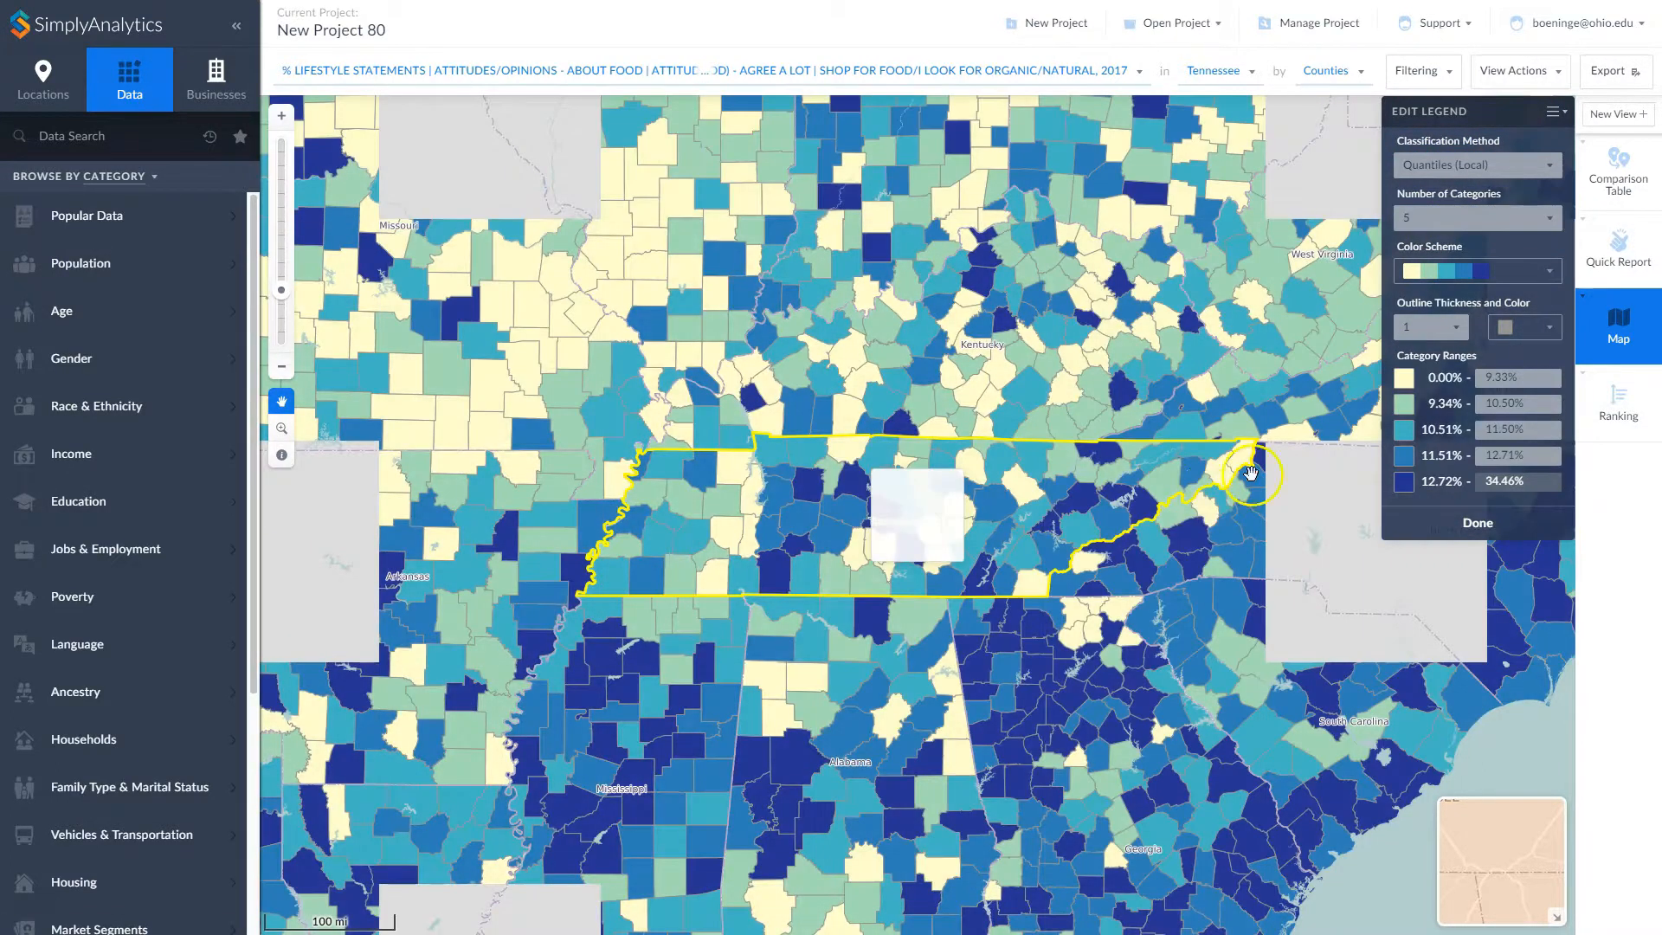
click(1056, 518)
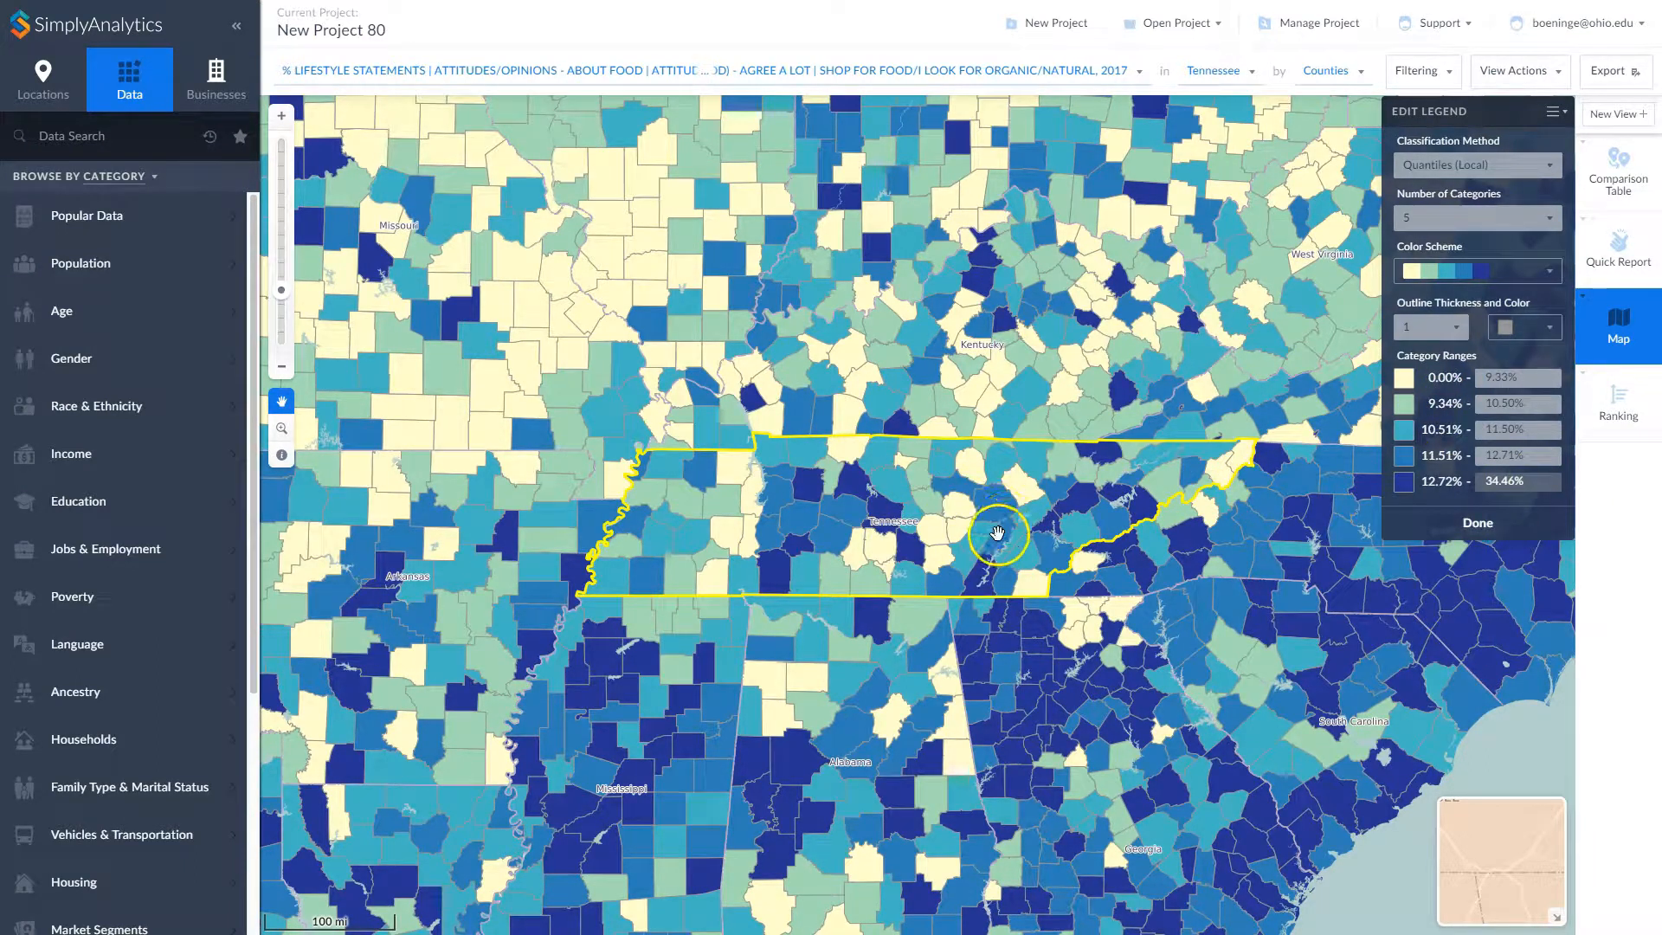
Try the Natural Breaks (Local) classification on the map and return to Quantiles (Local)
click(1466, 165)
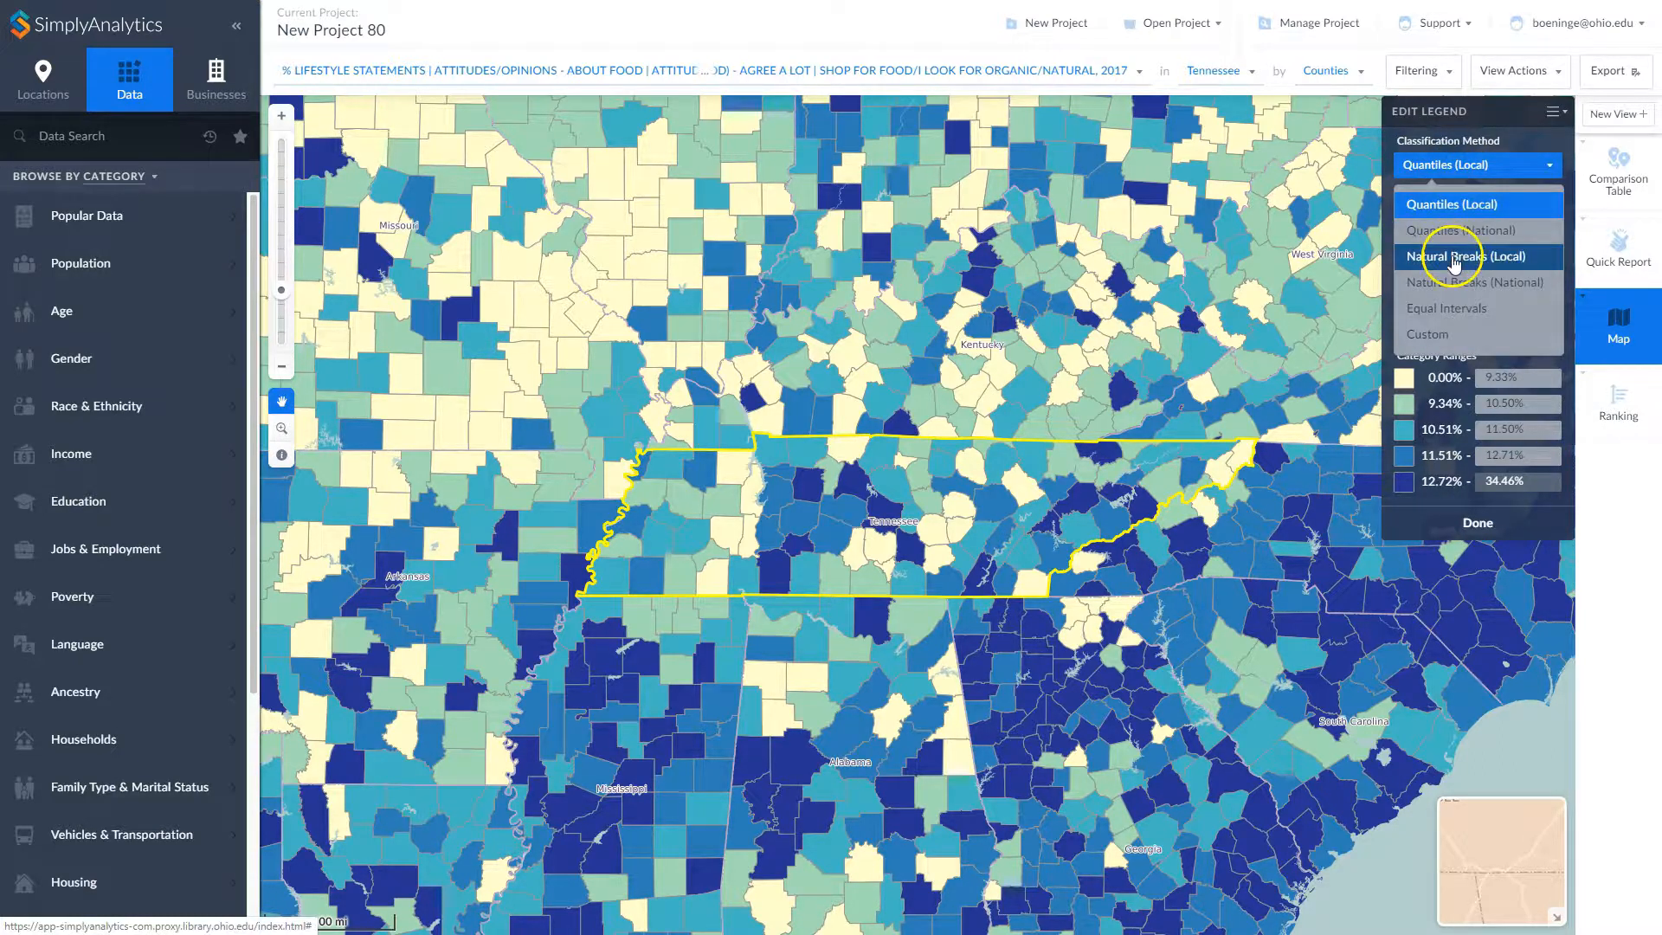
click(1455, 261)
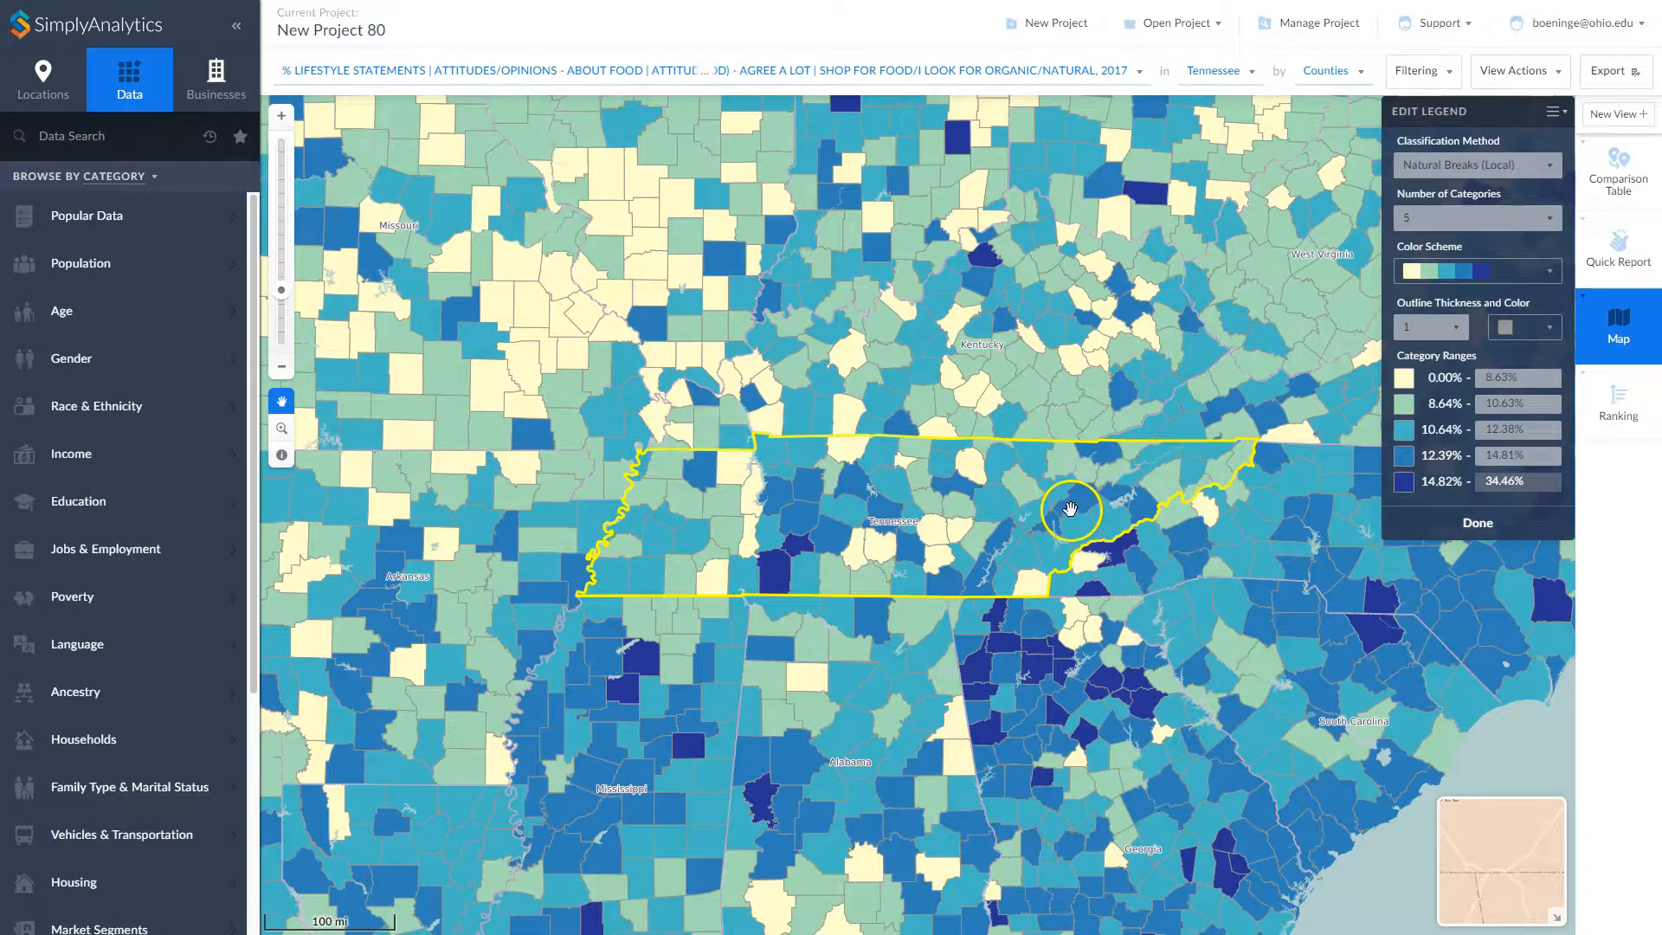
click(1457, 175)
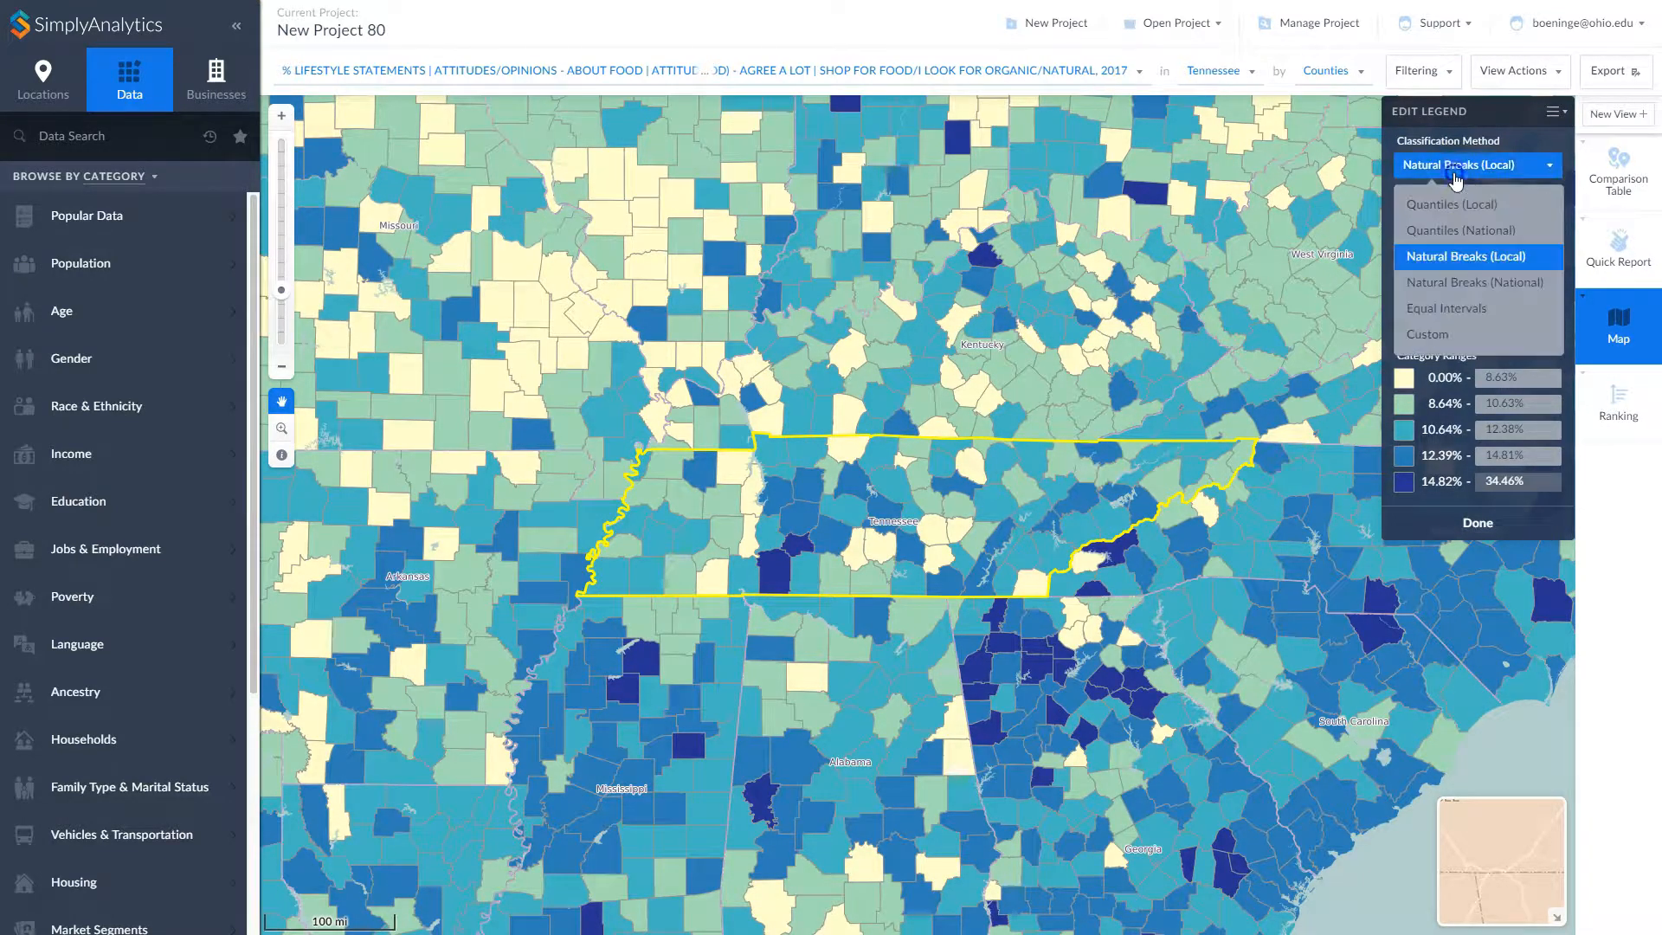
click(1435, 214)
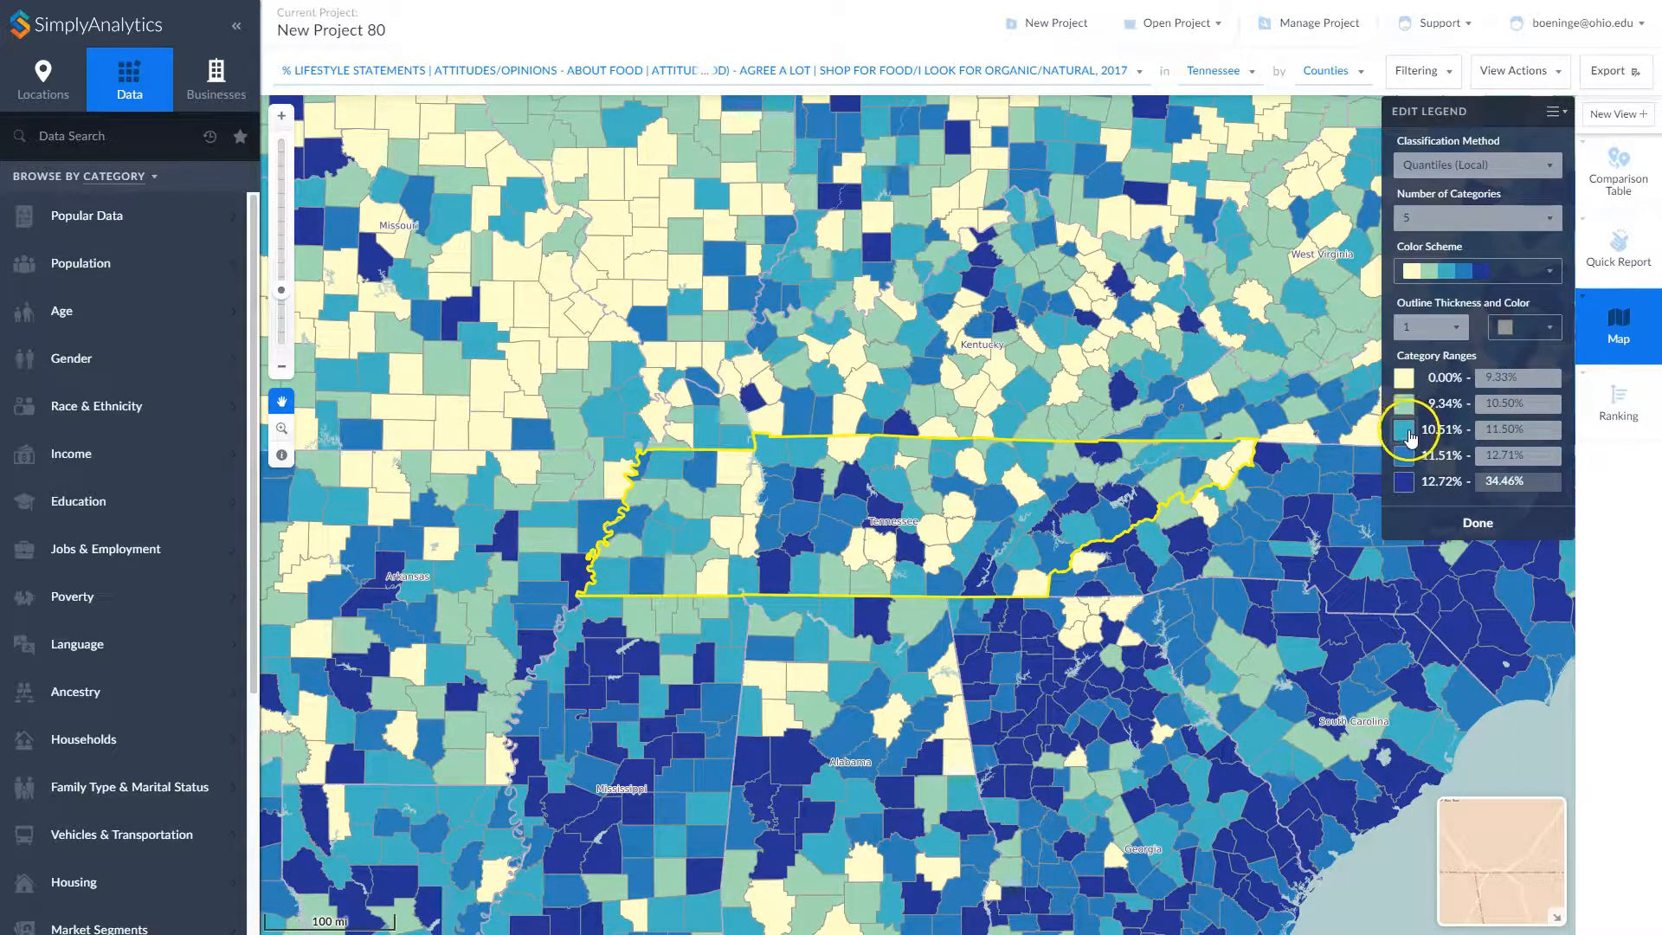
Recolor the legend's 11.51%–12.71% category dark gray and finish editing the legend
click(1406, 456)
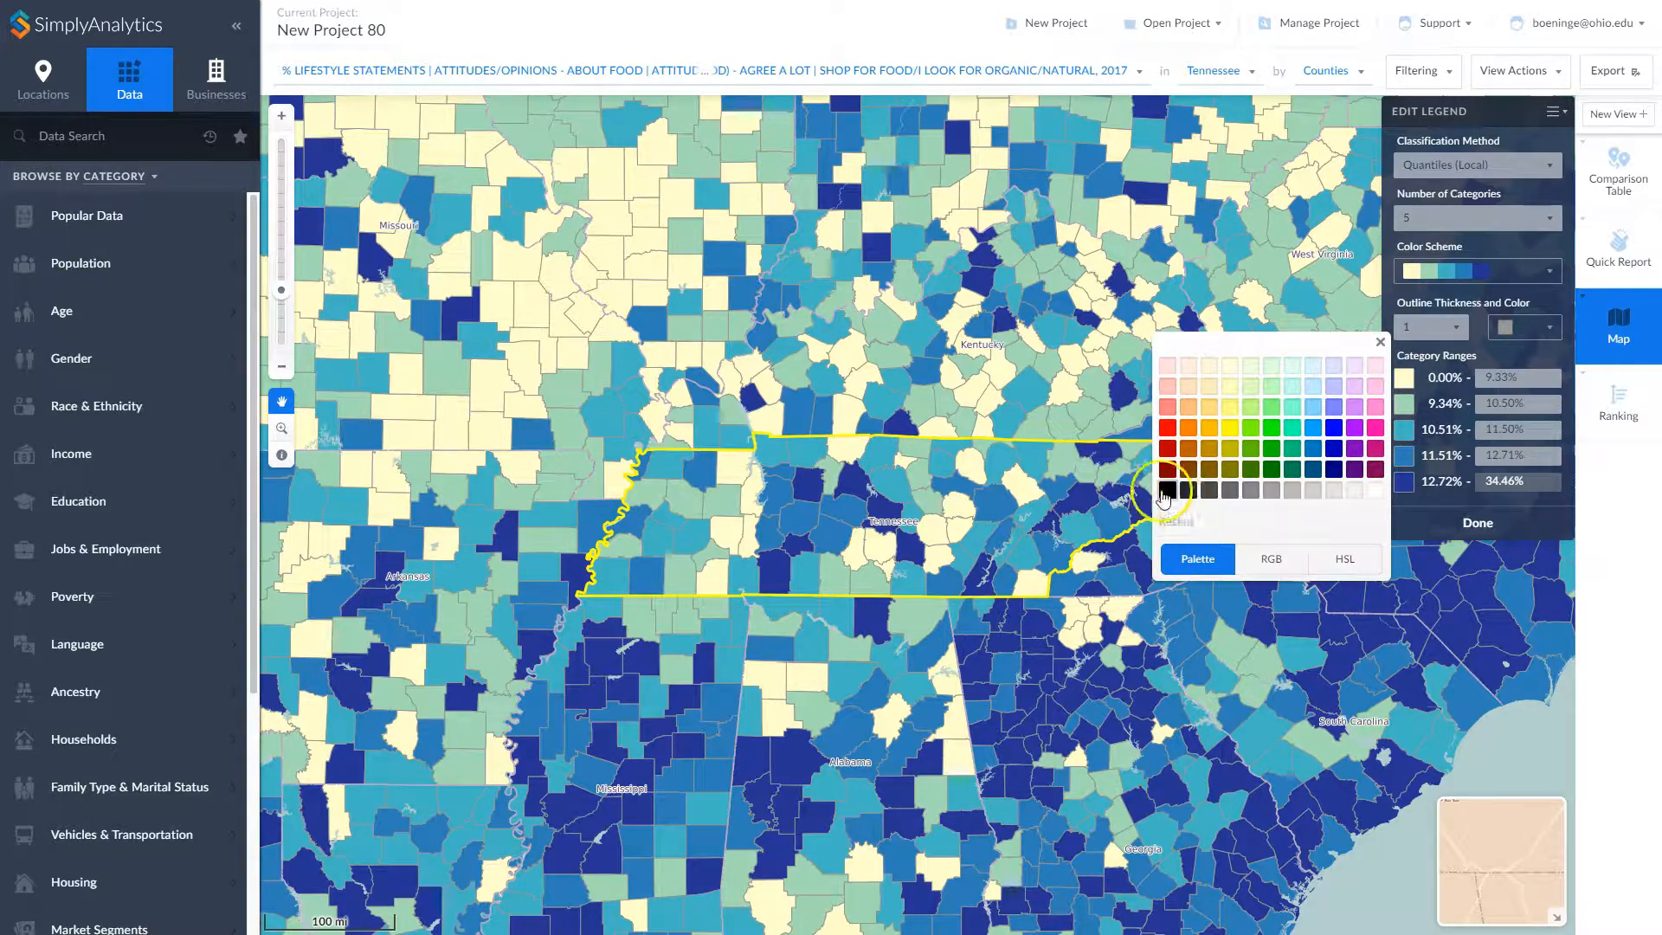
click(1209, 491)
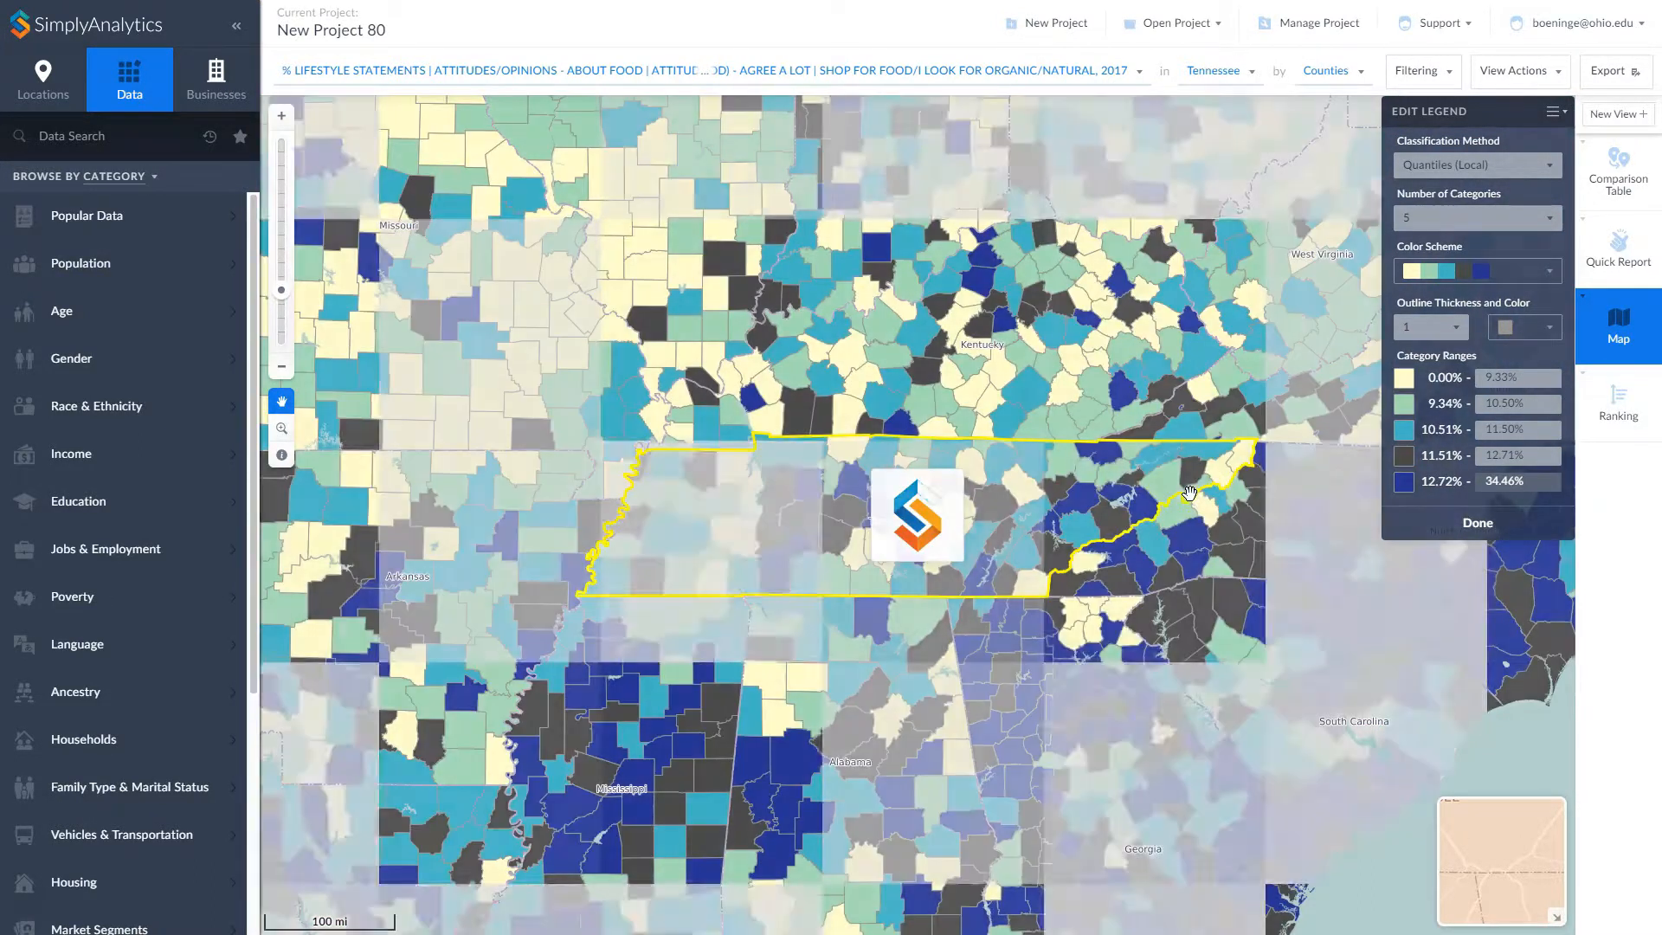
click(1071, 532)
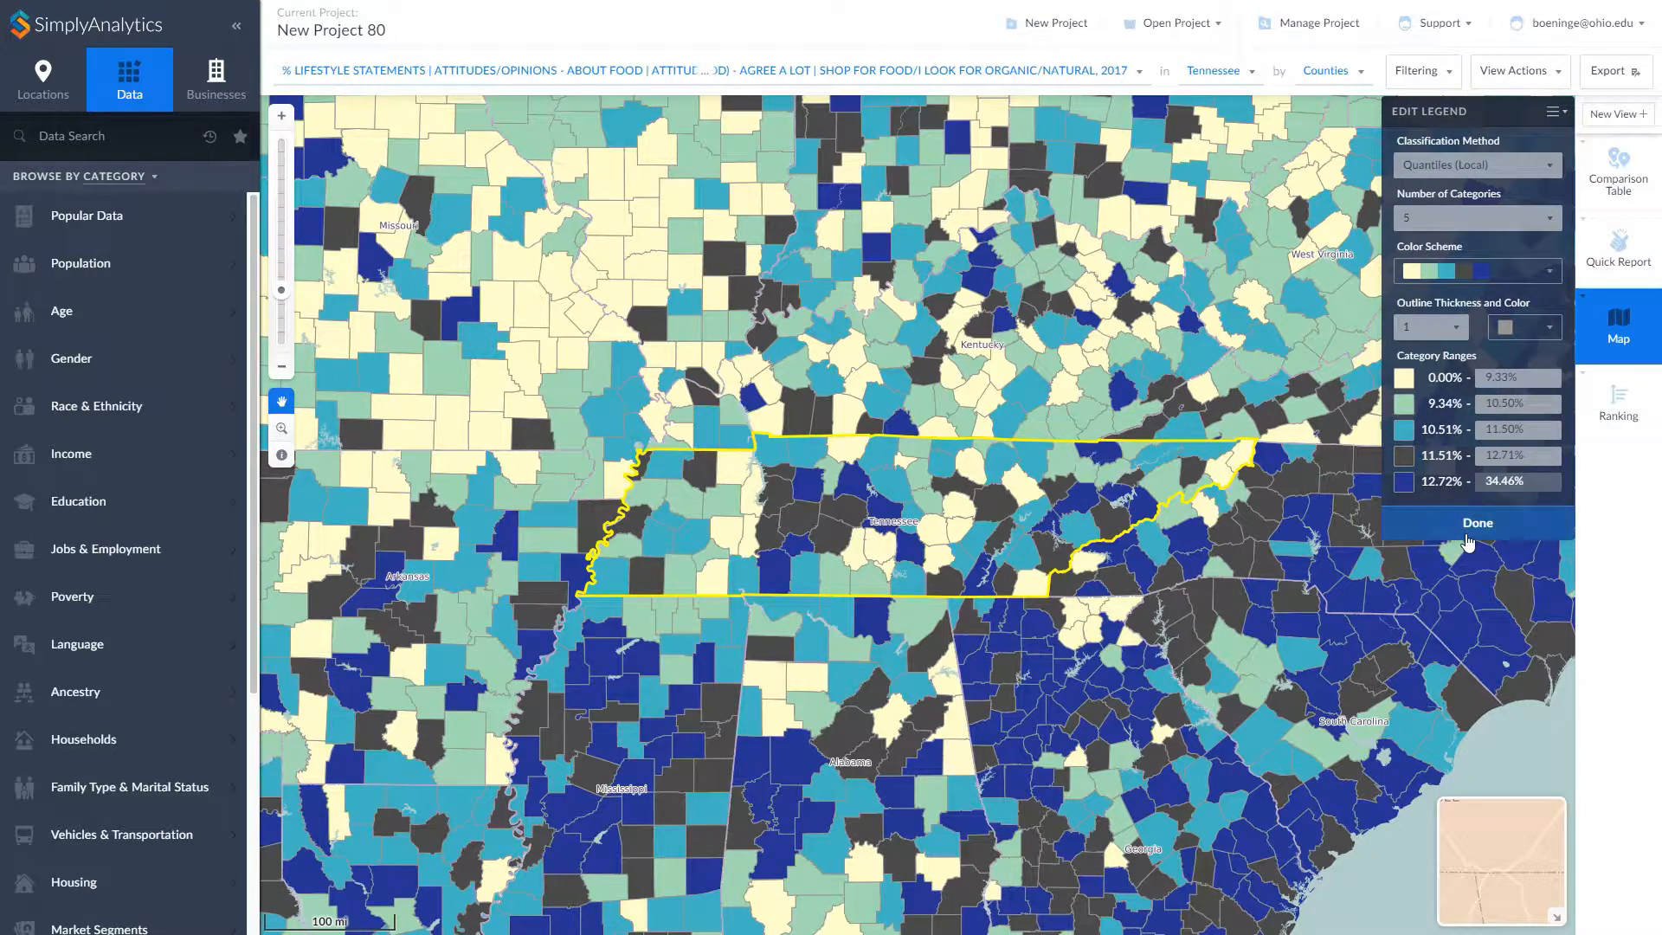
click(1479, 526)
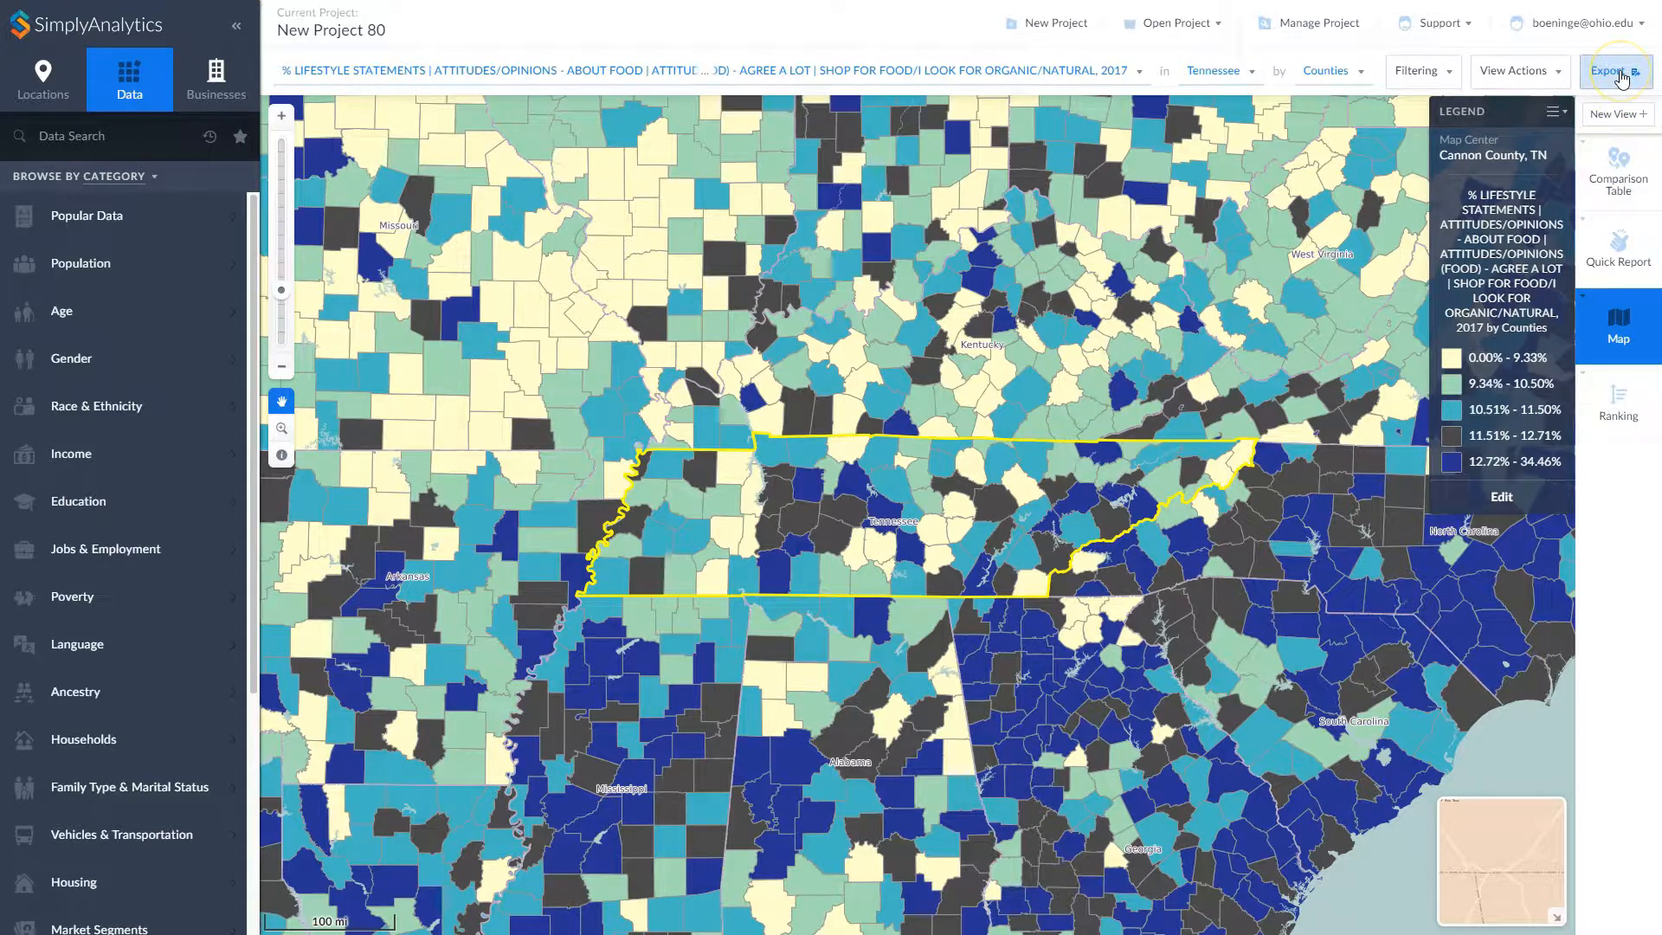
Start exporting the map, crop it to a smaller letter-size landscape region around Tennessee, and continue to the layout stage
click(1615, 72)
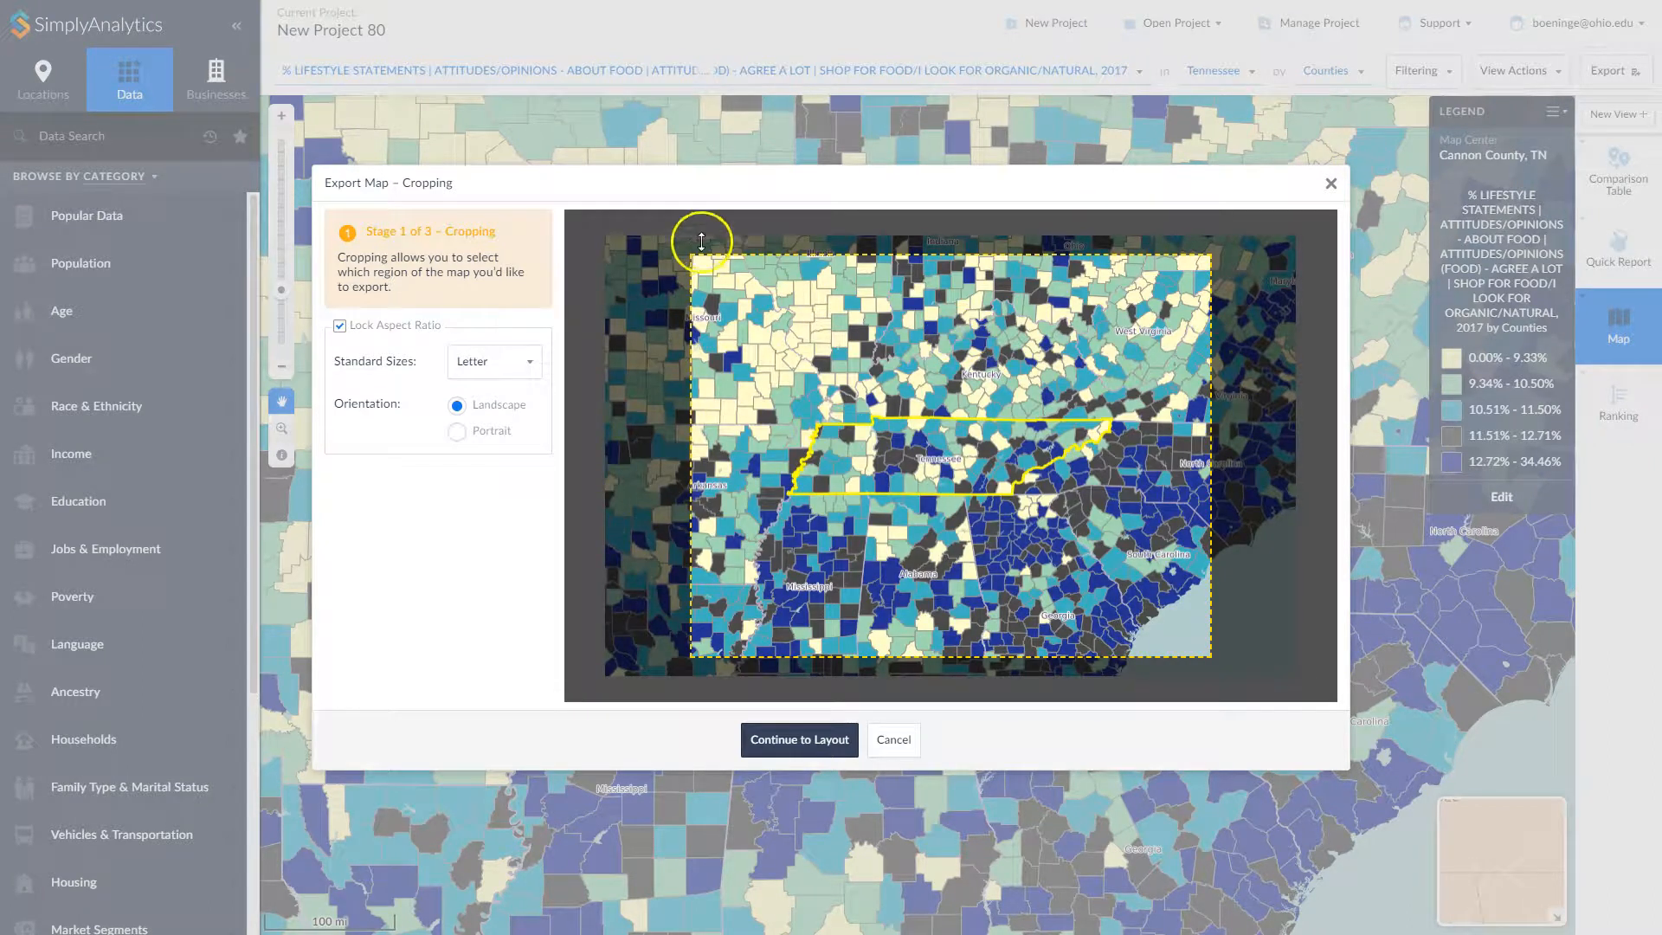
drag(698, 258, 717, 264)
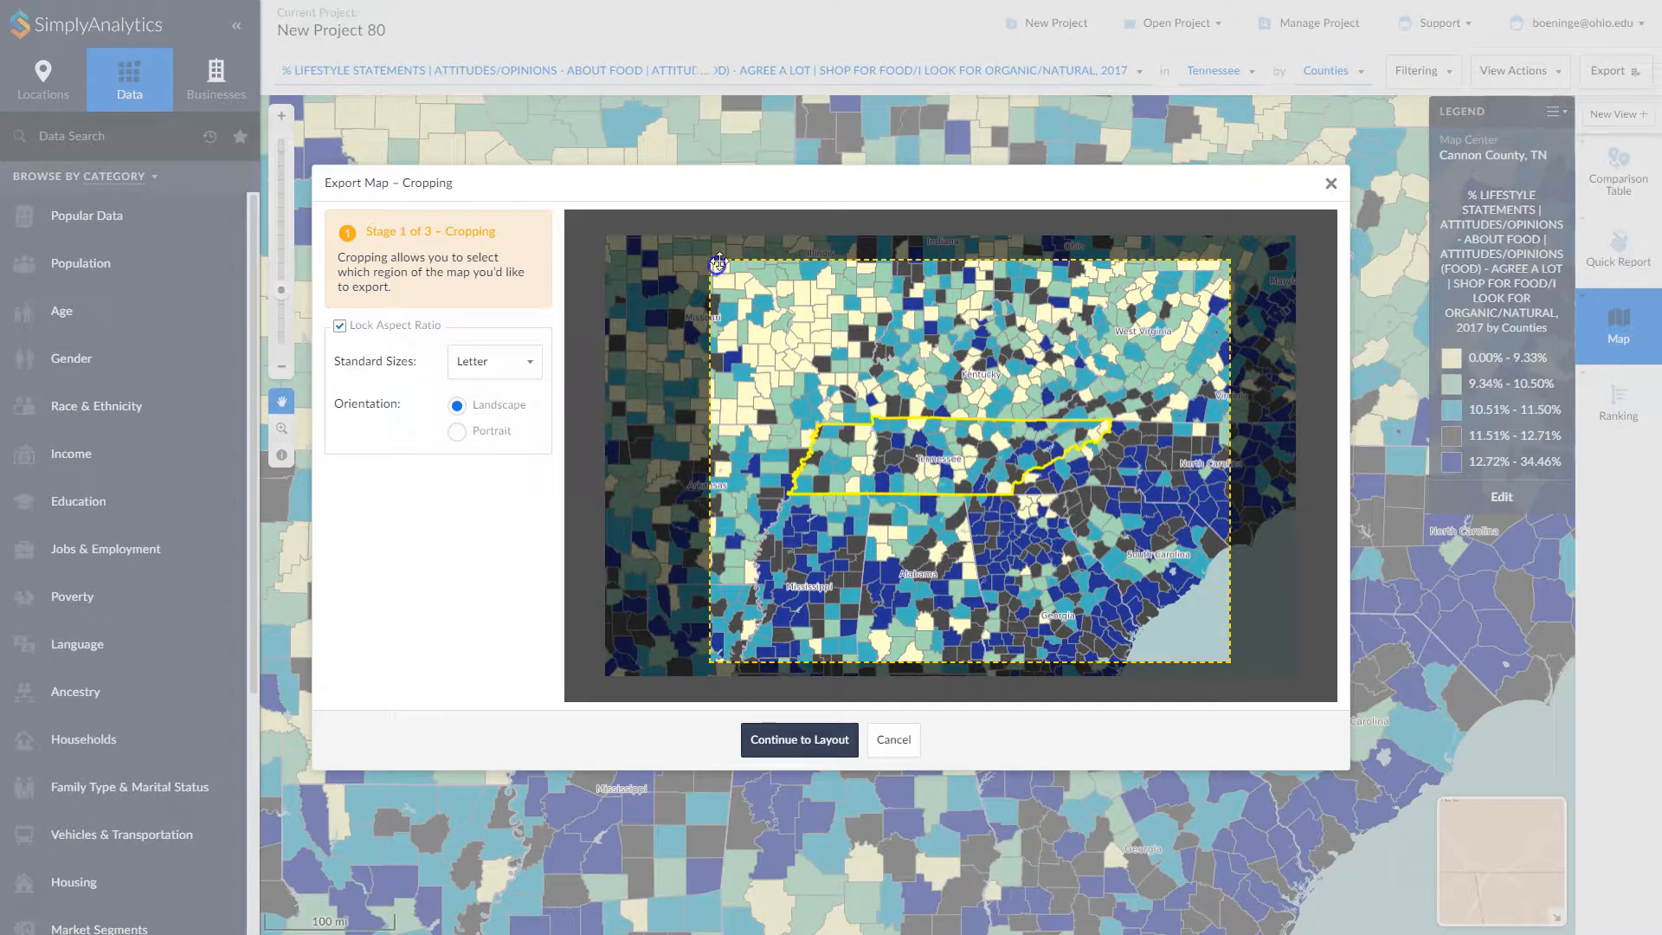
drag(710, 658, 829, 570)
drag(1020, 502, 914, 520)
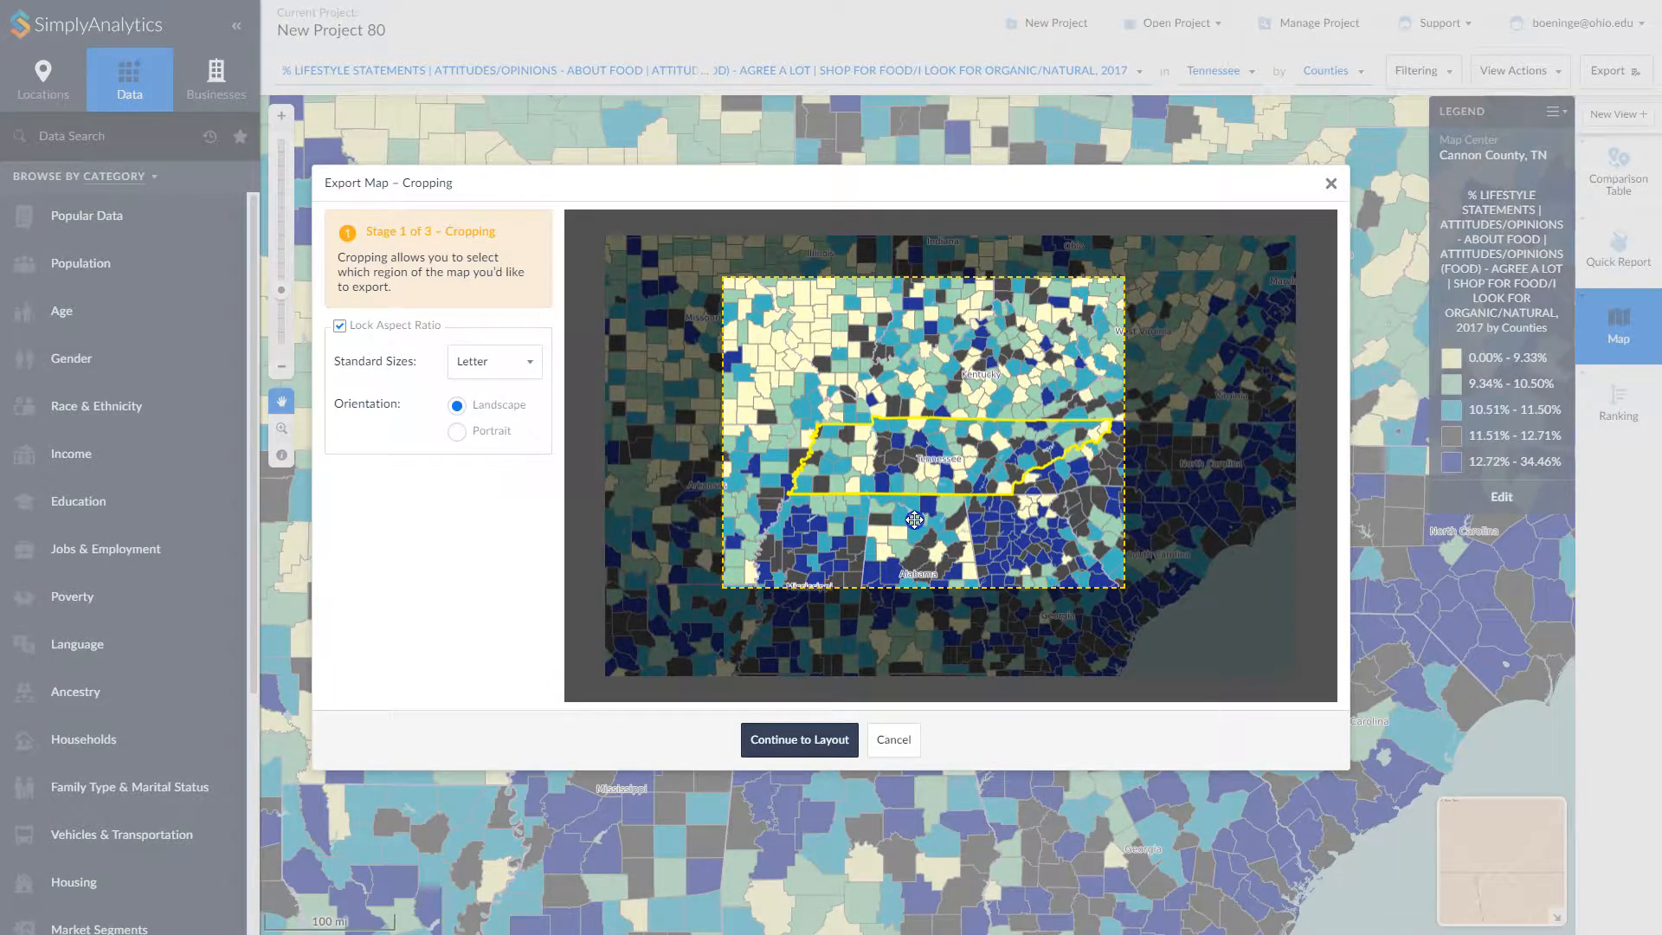
click(798, 750)
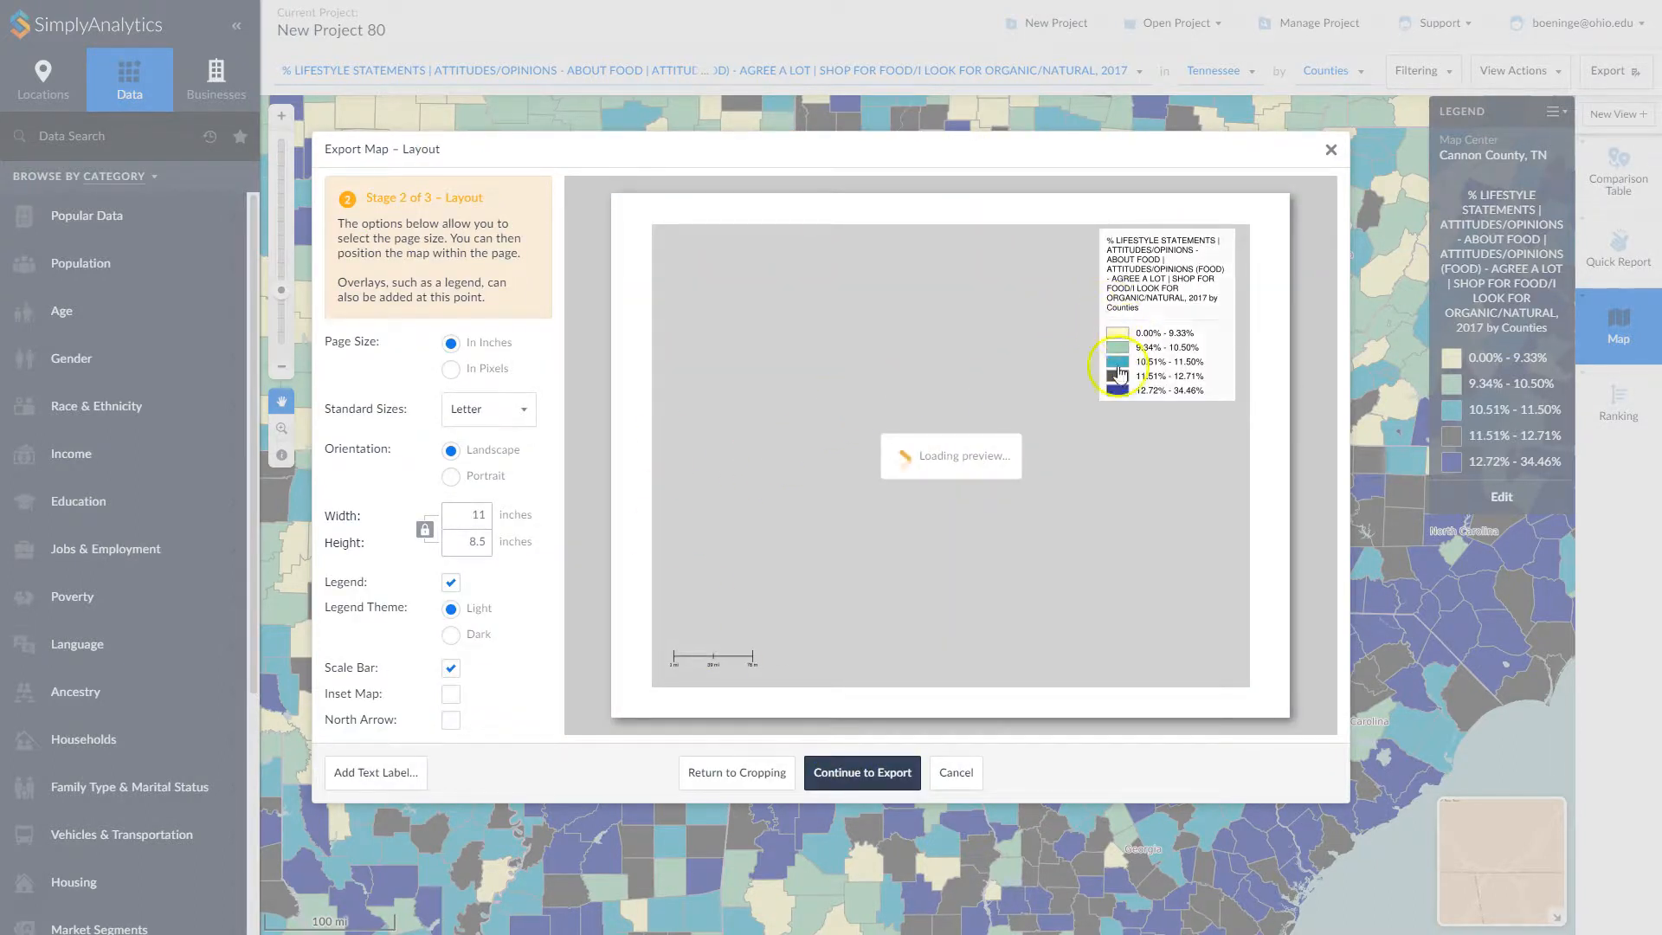
Add a north arrow to the export layout and place the legend beside it, about 585 pixels from the left and 168 from the top
drag(1161, 311, 730, 324)
click(974, 340)
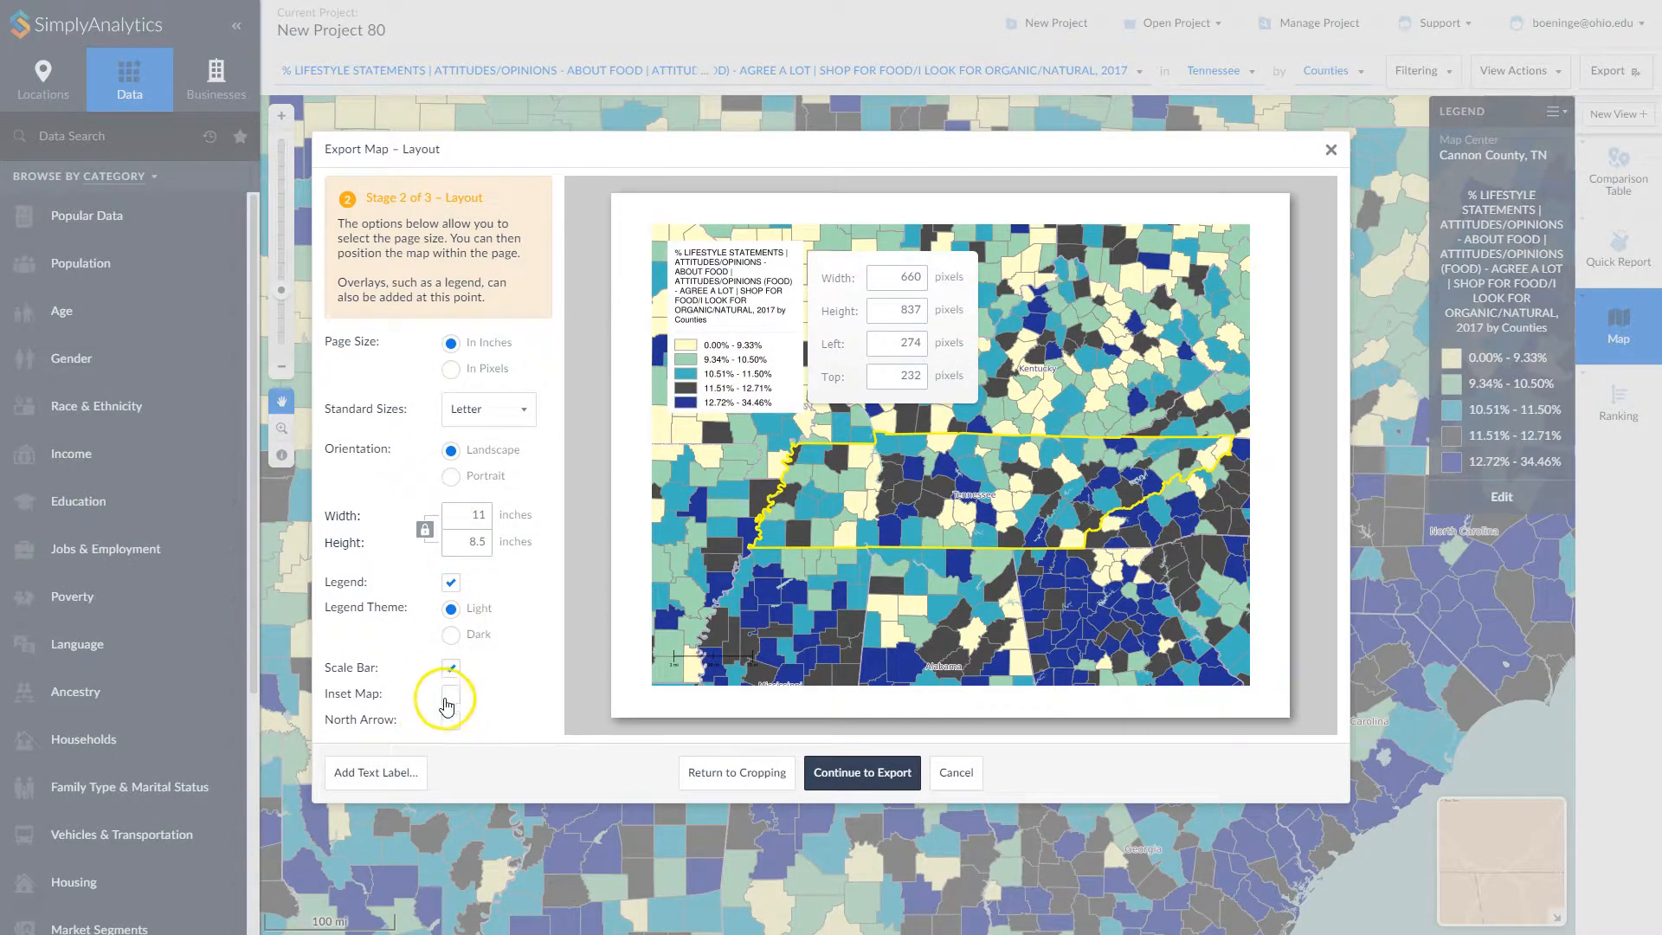
click(450, 720)
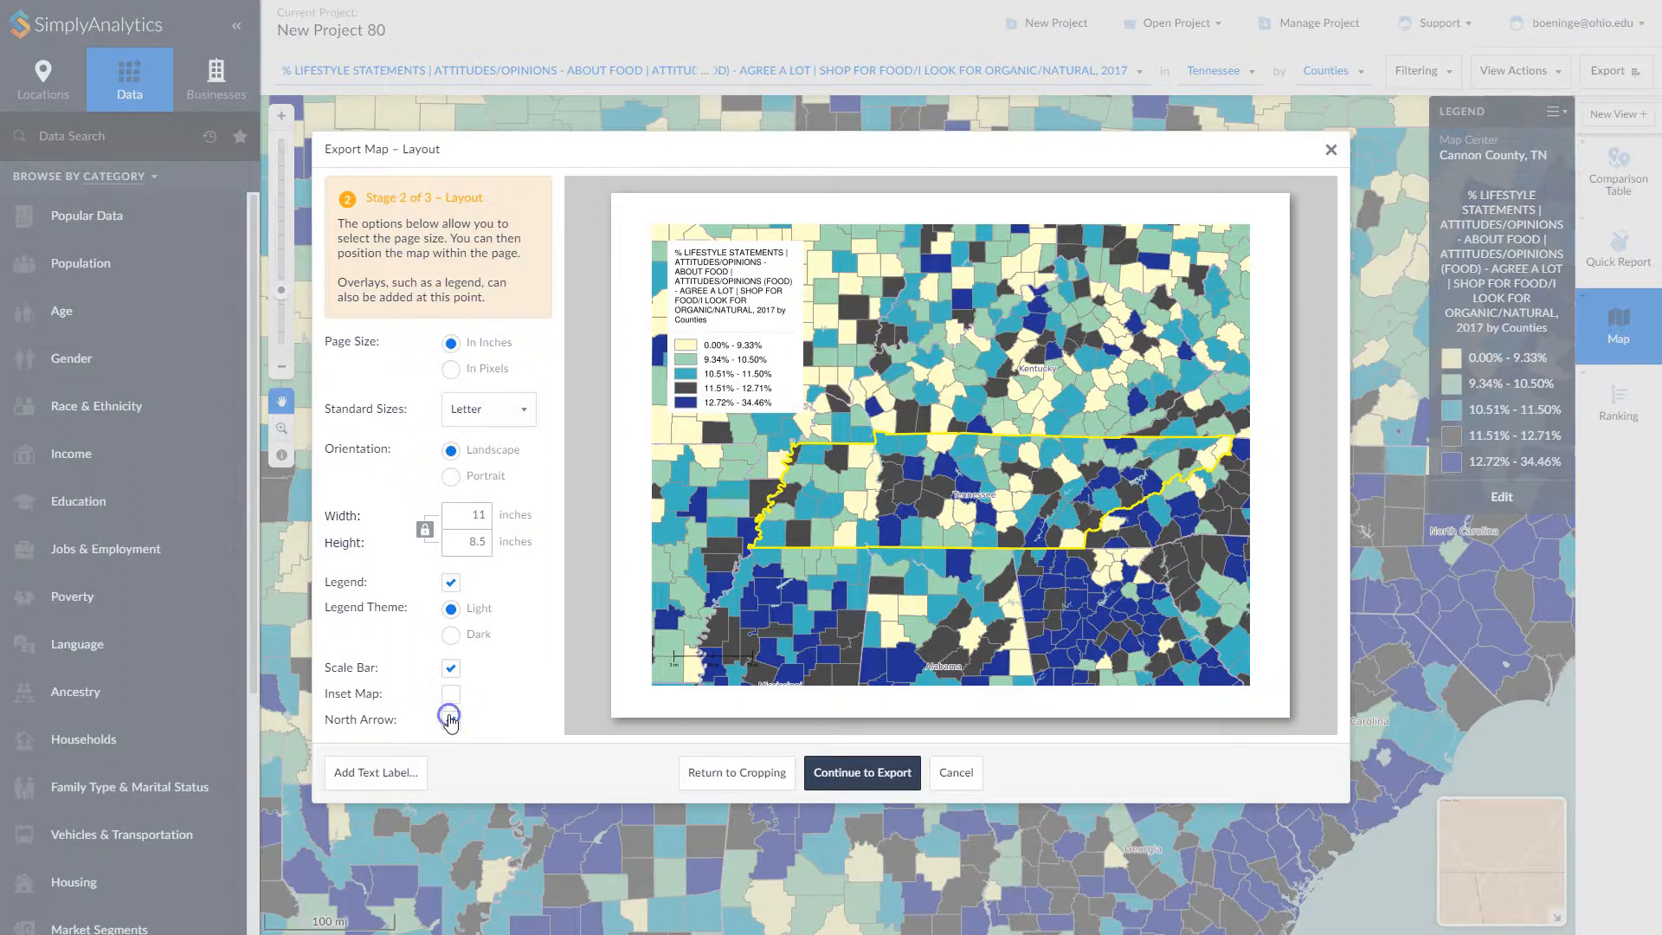
drag(721, 326, 784, 314)
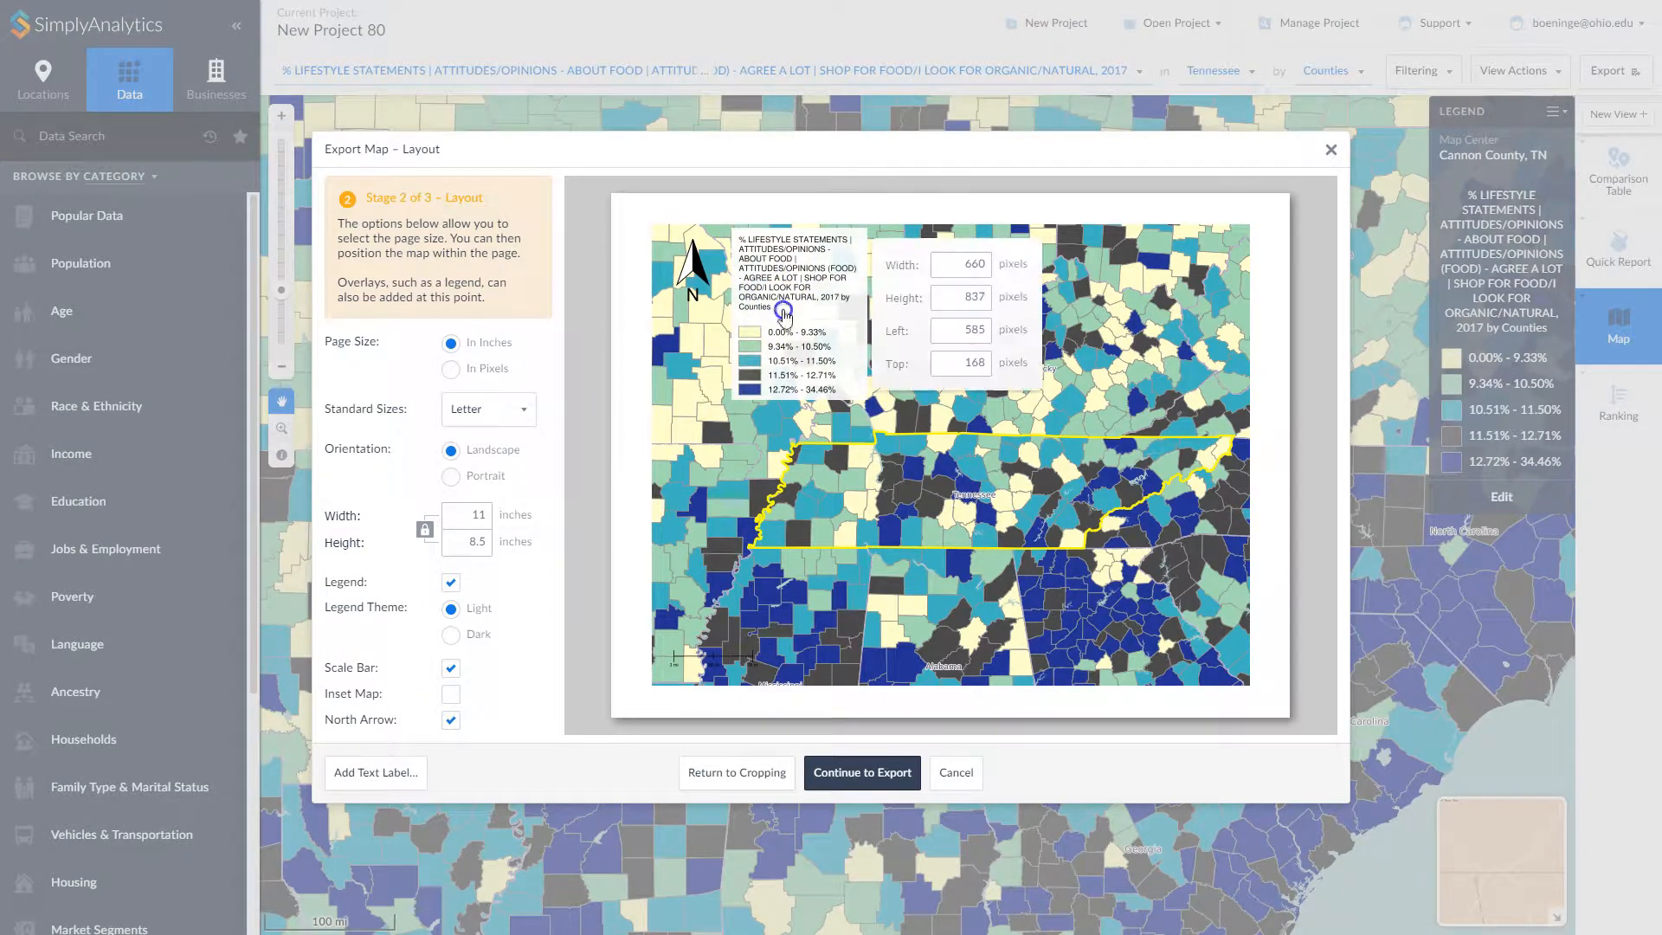
Add the text label "Organic Food Consumption in TN" over the upper part of the map, then remove it
click(377, 774)
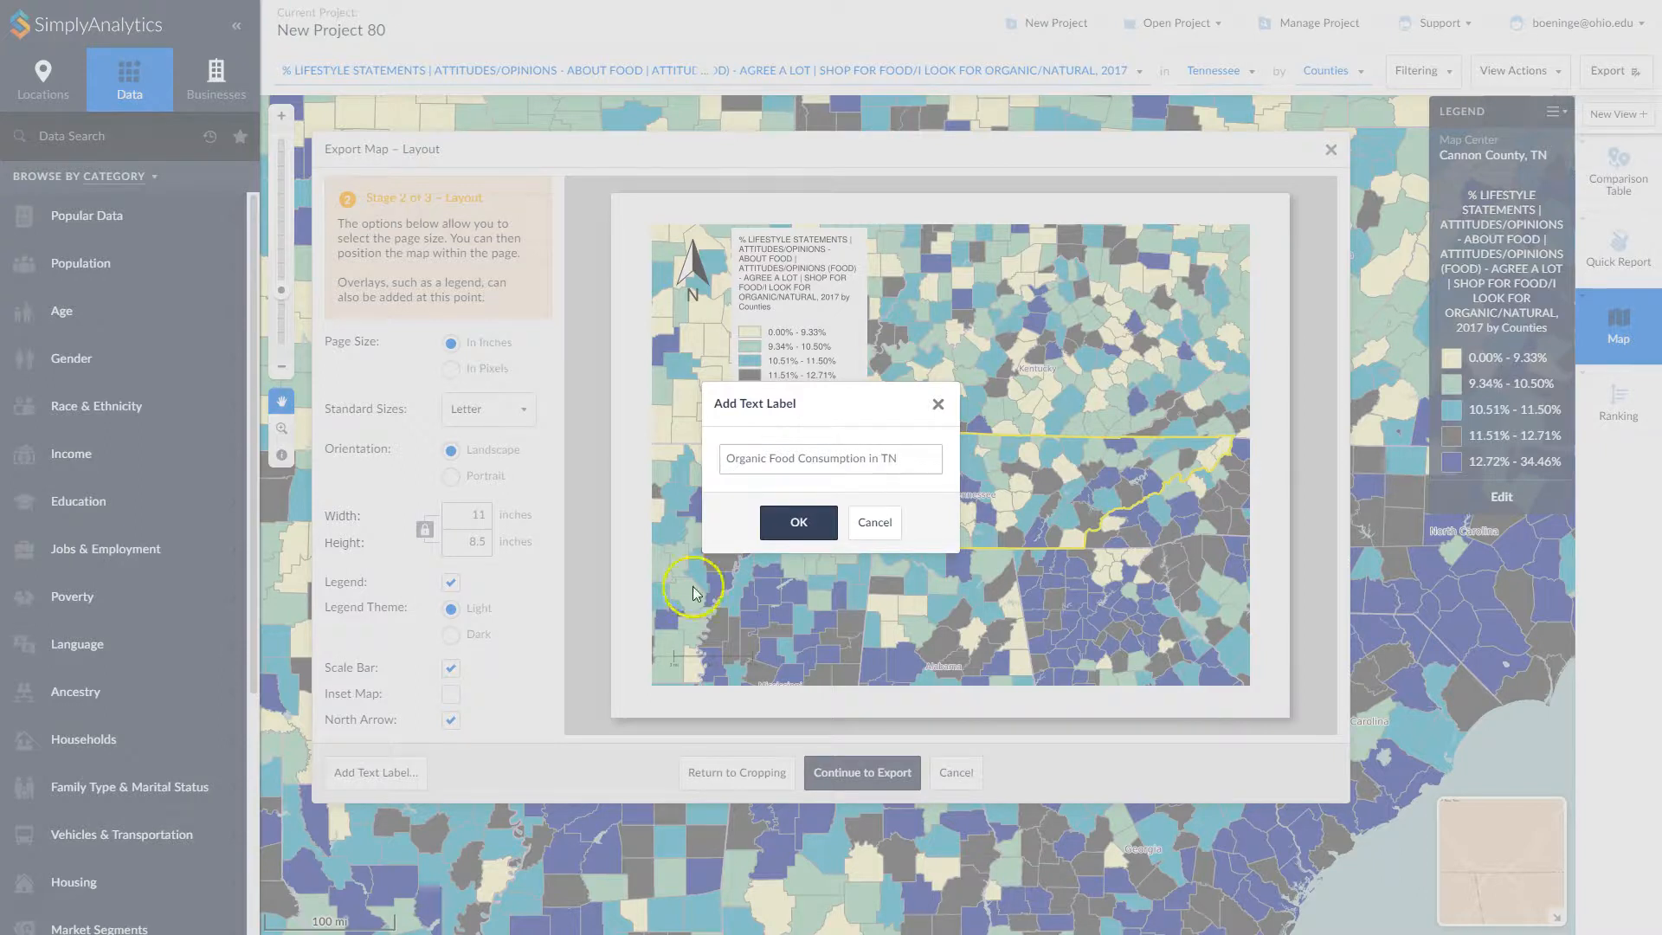
click(792, 520)
drag(987, 383, 1093, 276)
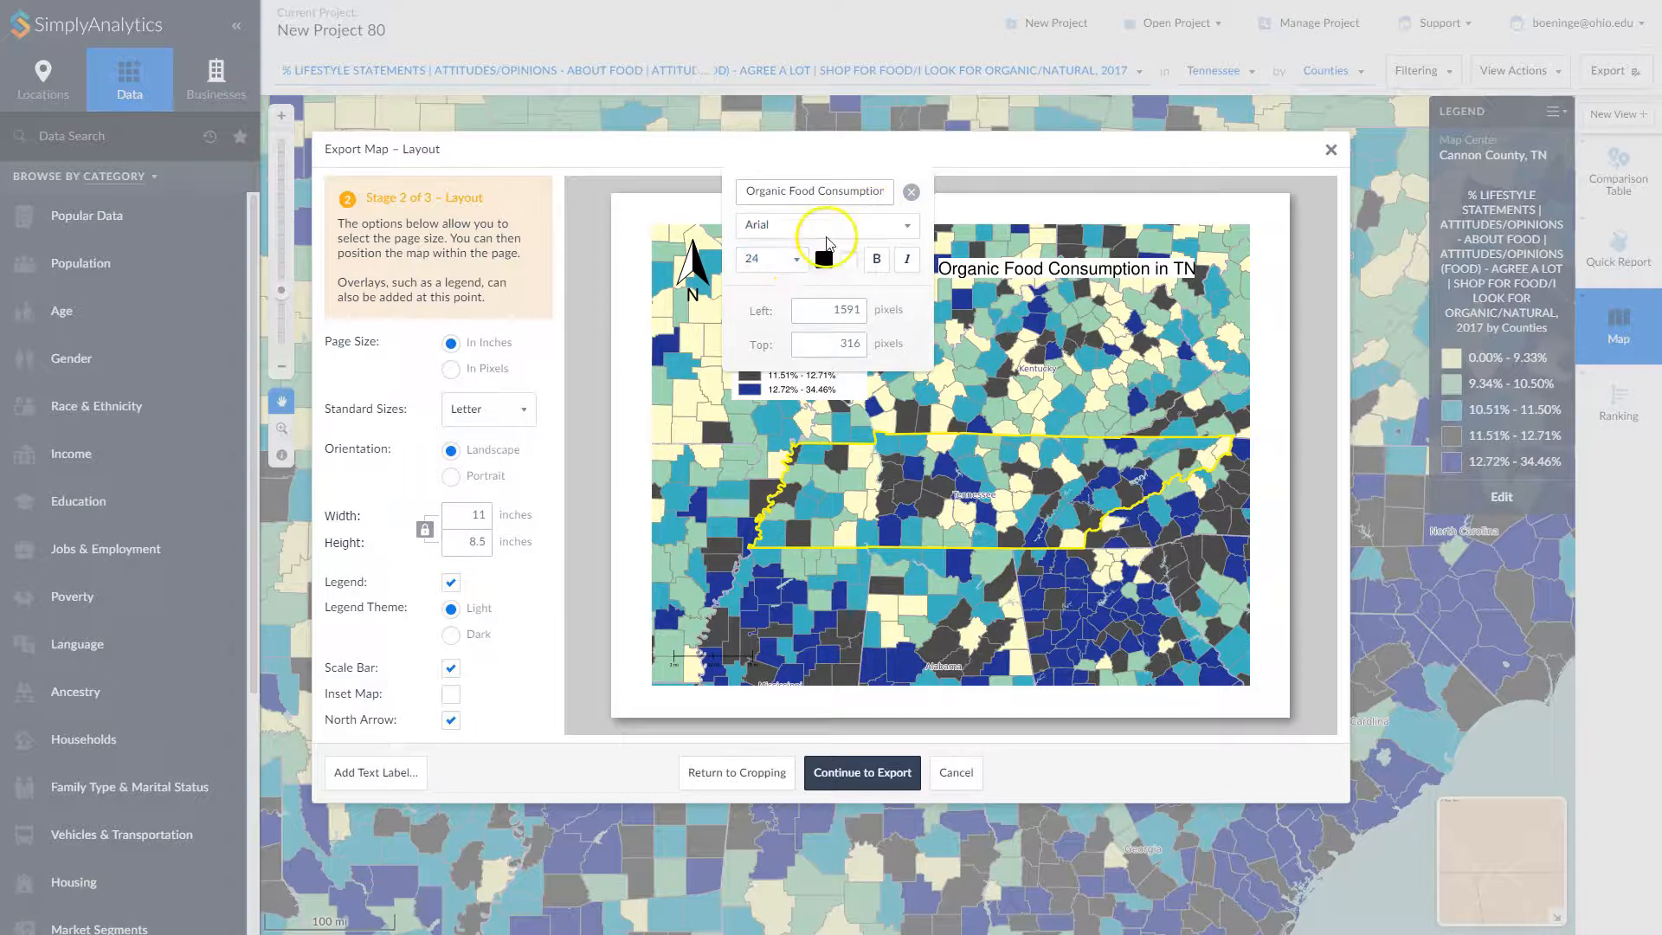
click(911, 191)
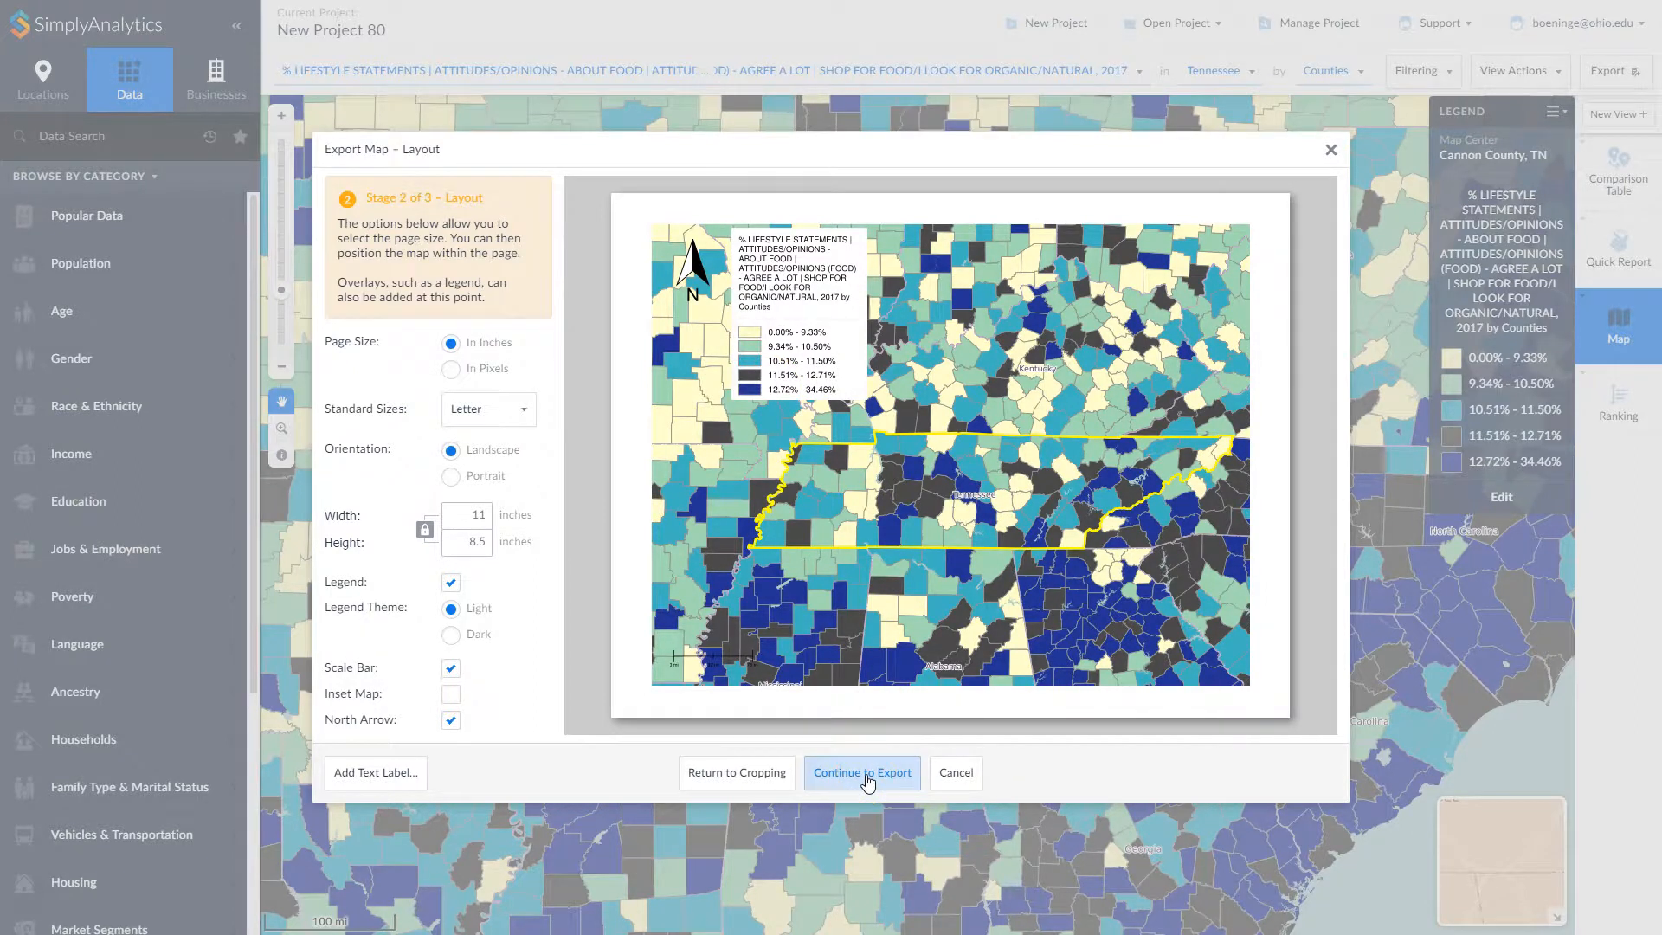
Accept the page layout and proceed to the map's final export settings
click(868, 782)
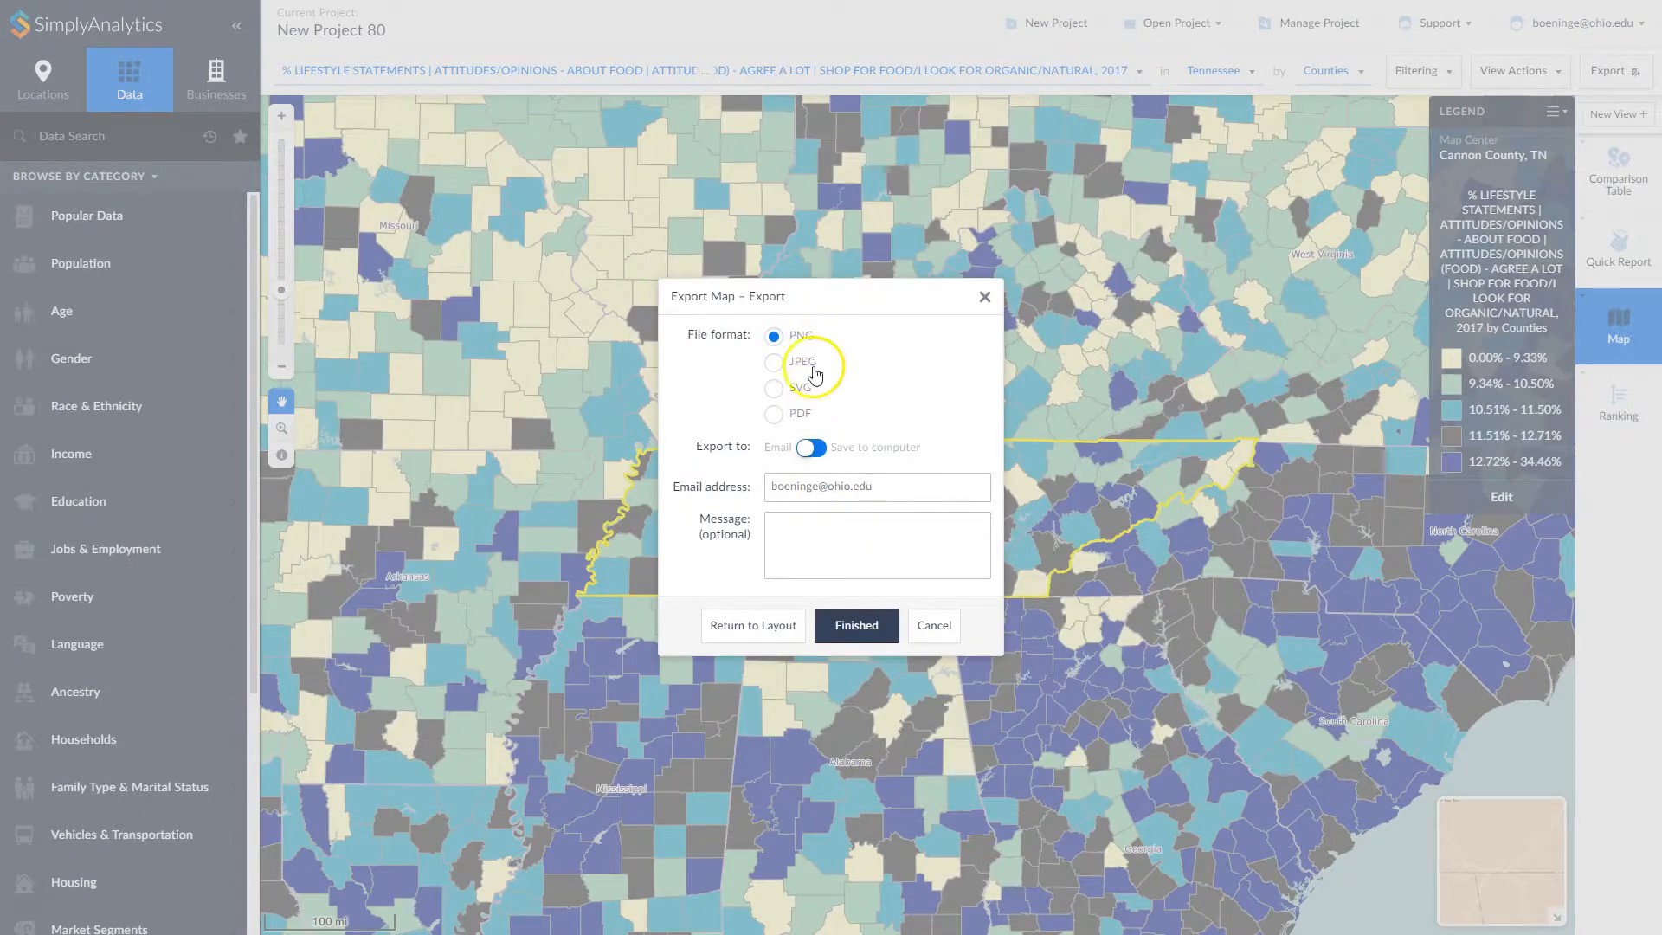